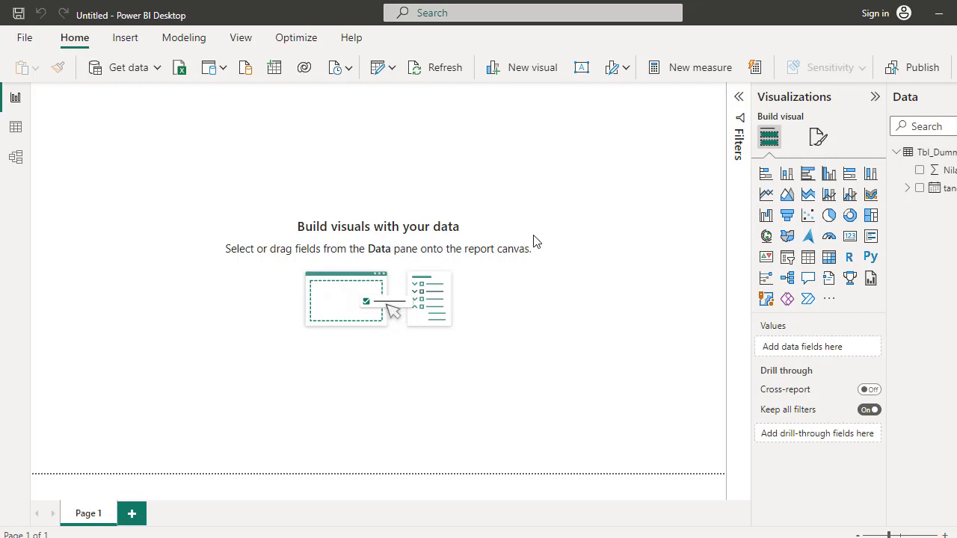
# Step: Check the Tbl_Dummy rows, then place an empty card at the page's upper left
pyautogui.click(17, 134)
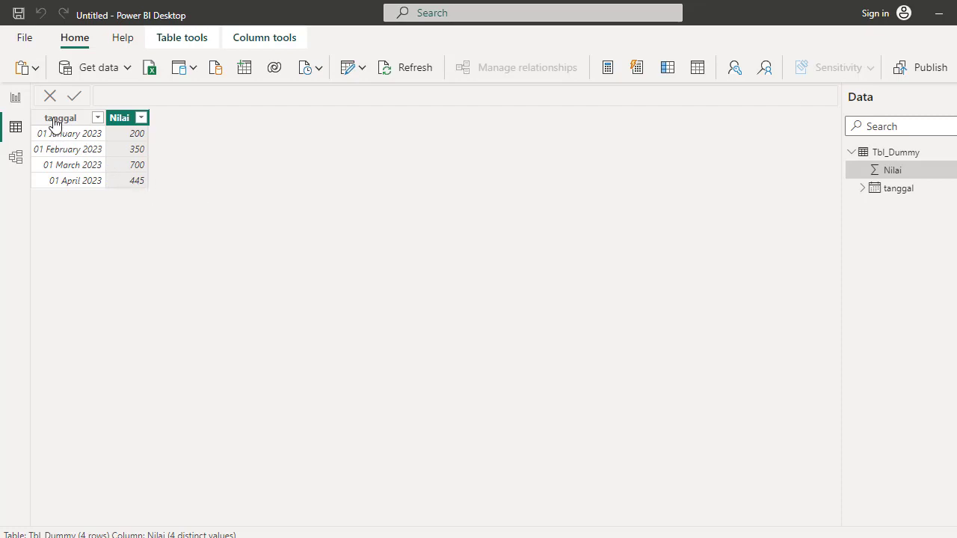
pyautogui.click(18, 98)
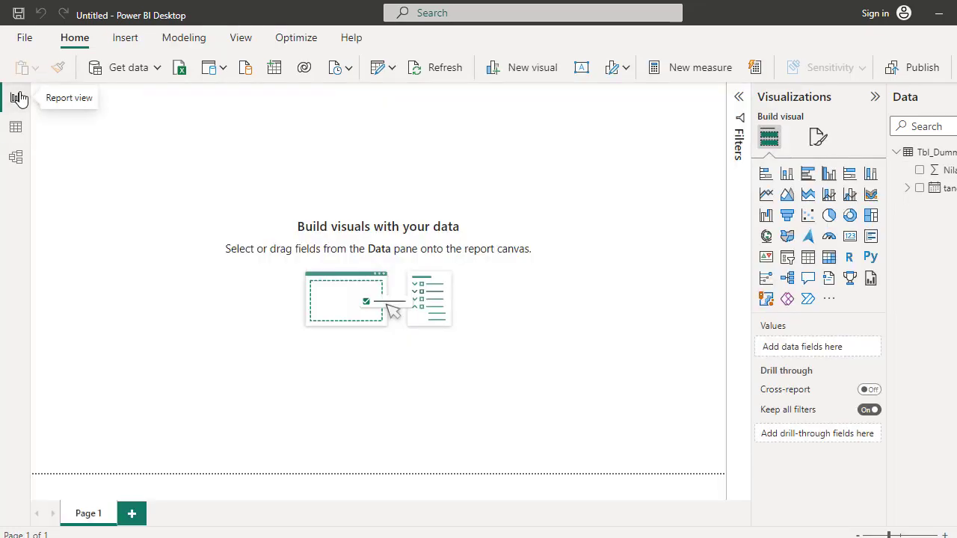
pyautogui.click(850, 236)
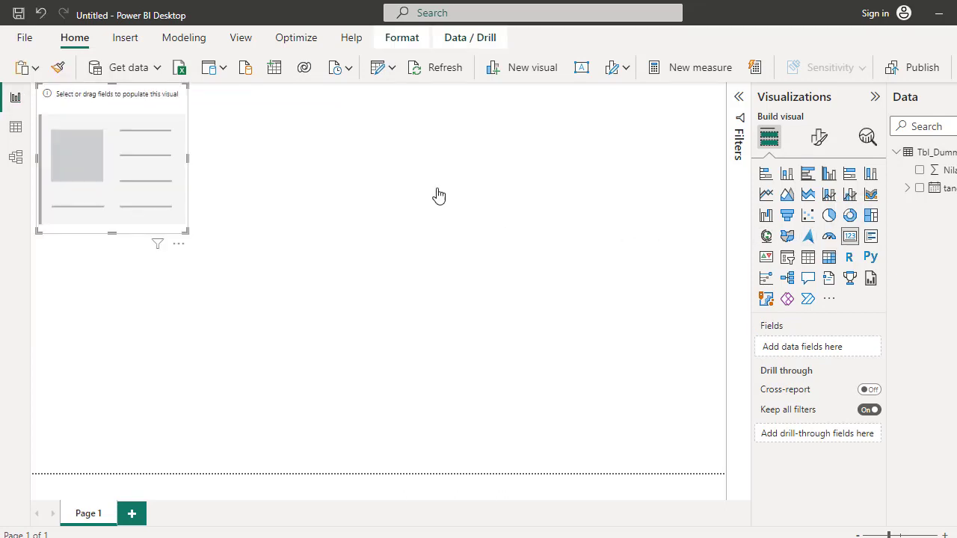
pyautogui.moveTo(117, 130); pyautogui.dragTo(231, 177)
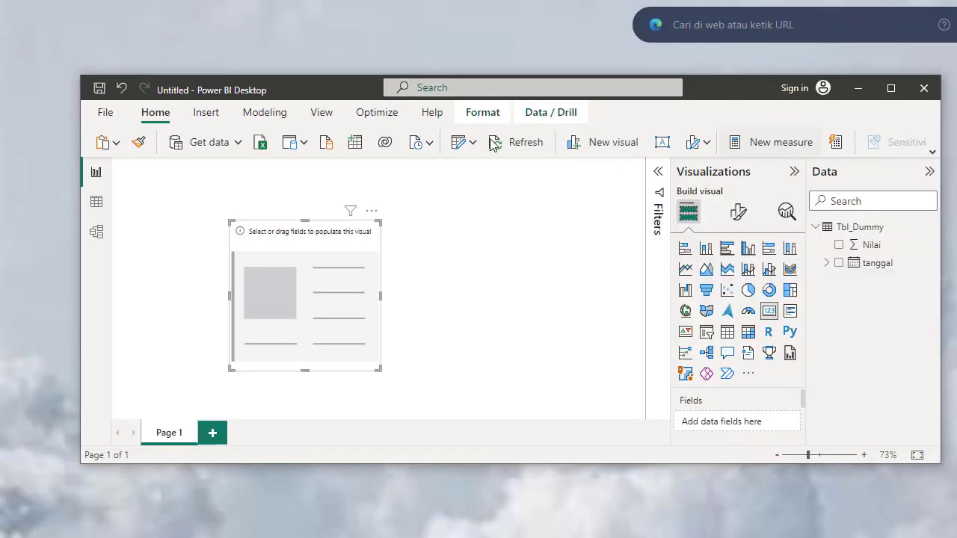
# Step: Move the Power BI window to the screen corner and enlarge it to fill the screen
pyautogui.moveTo(318, 84); pyautogui.dragTo(241, 14)
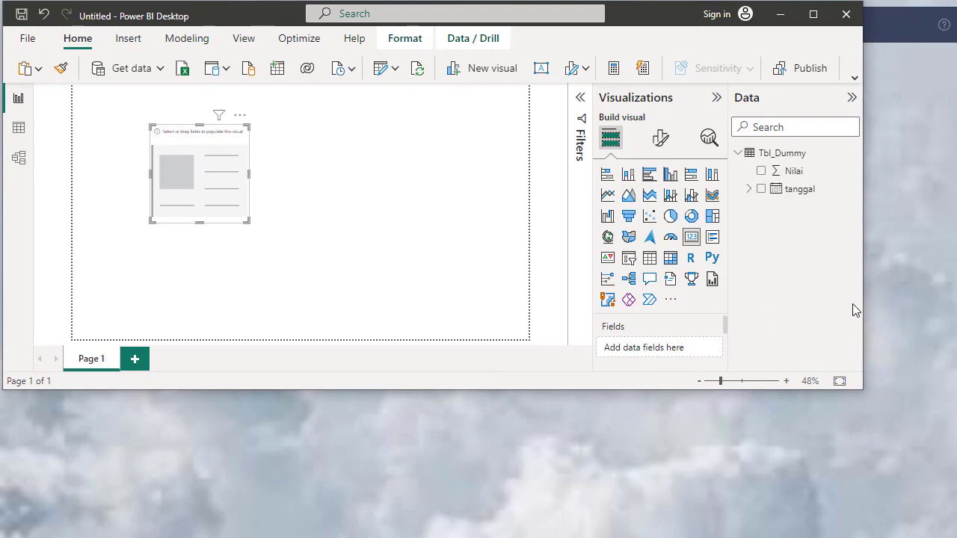
pyautogui.moveTo(863, 305); pyautogui.dragTo(955, 309)
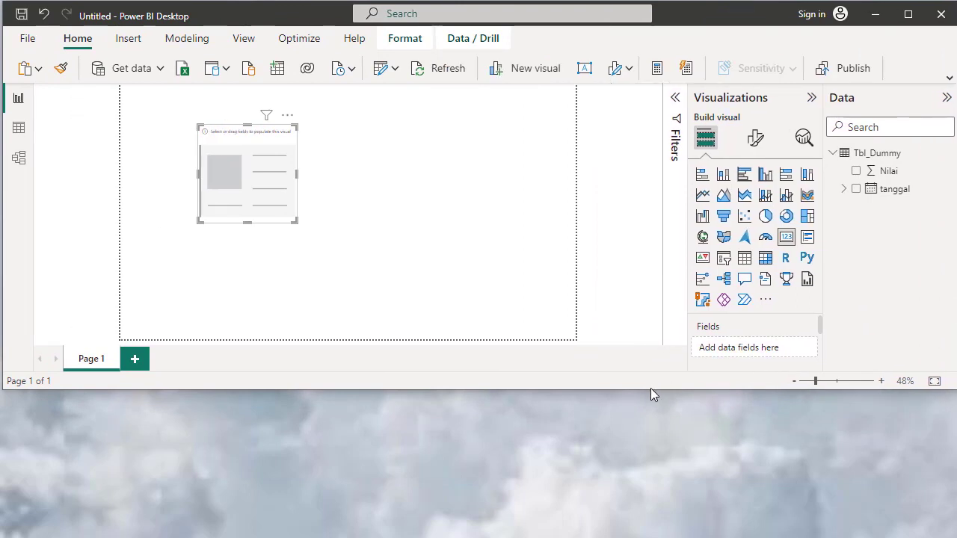
pyautogui.moveTo(650, 388); pyautogui.dragTo(647, 535)
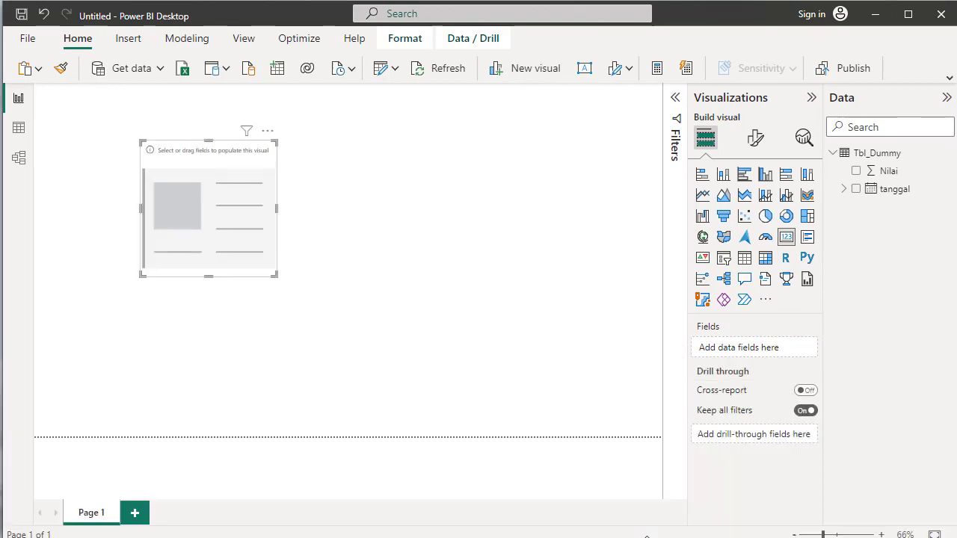
pyautogui.moveTo(646, 535); pyautogui.dragTo(656, 537)
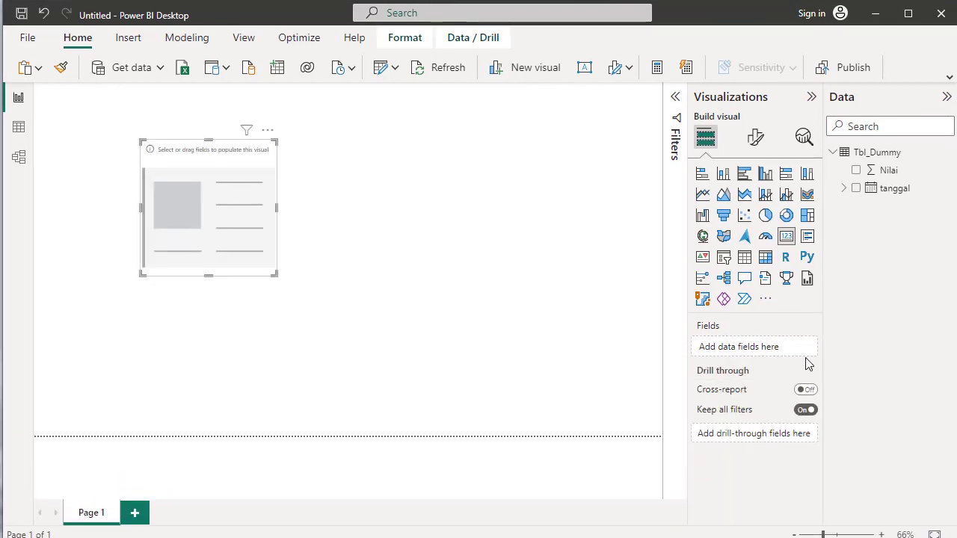
# Step: Create a new Tbl_Dummy measure named NilaiTerakhir with enlarged formula text
pyautogui.rightClick(850, 153)
pyautogui.press('Escape')
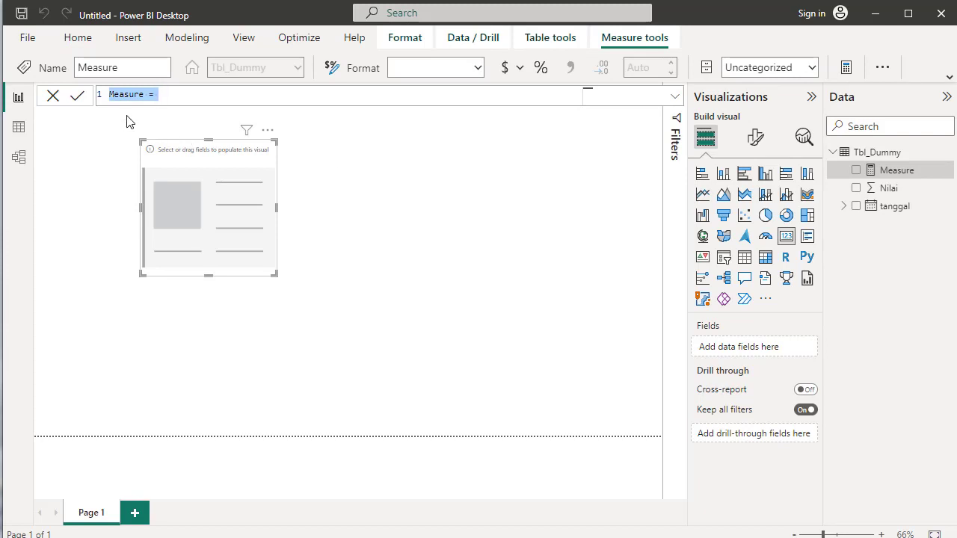
pyautogui.hotkey('ctrl', '+')
pyautogui.hotkey('ctrl', '+')
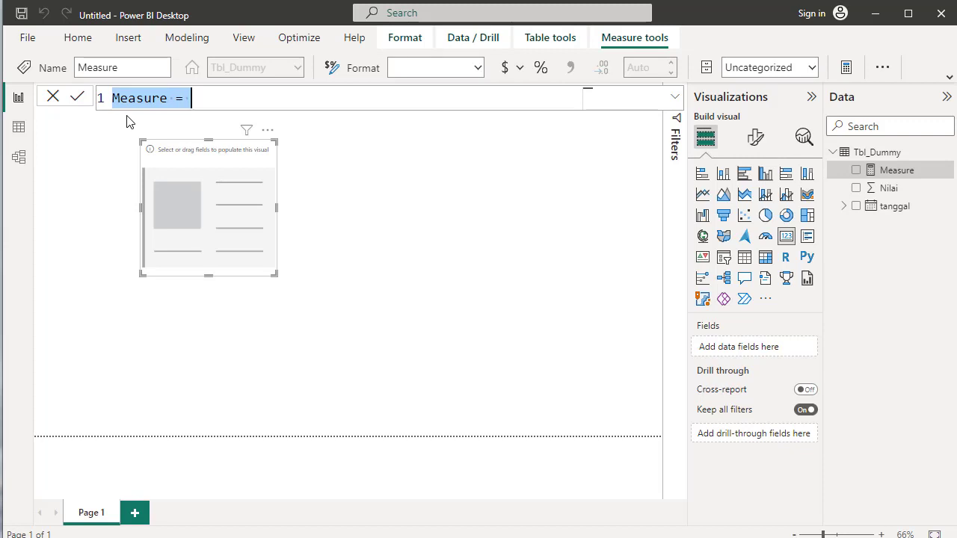
pyautogui.write('Nilai ')
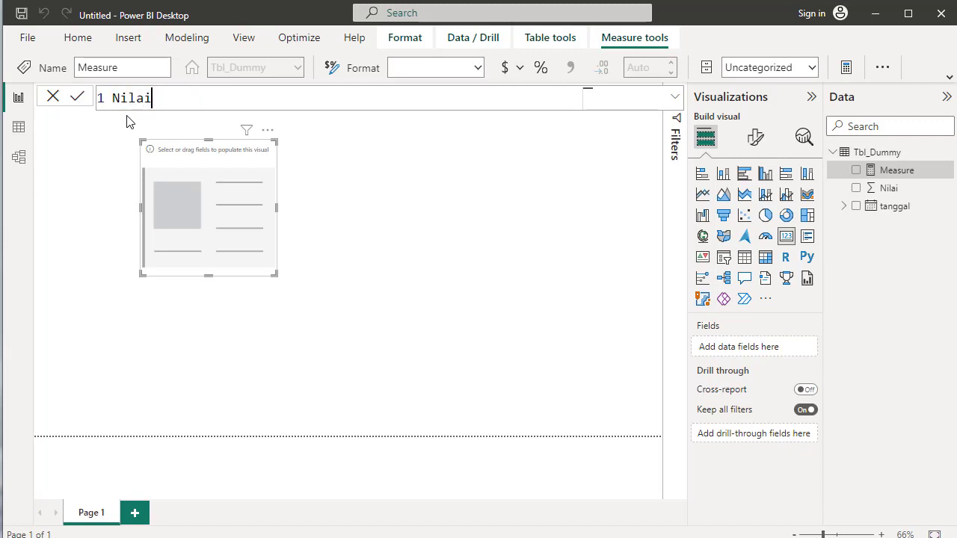
pyautogui.write('Te')
pyautogui.write('rakj')
pyautogui.press('BackSpace')
pyautogui.write('hir')
pyautogui.write(' =')
pyautogui.hotkey('shift', 'Return')
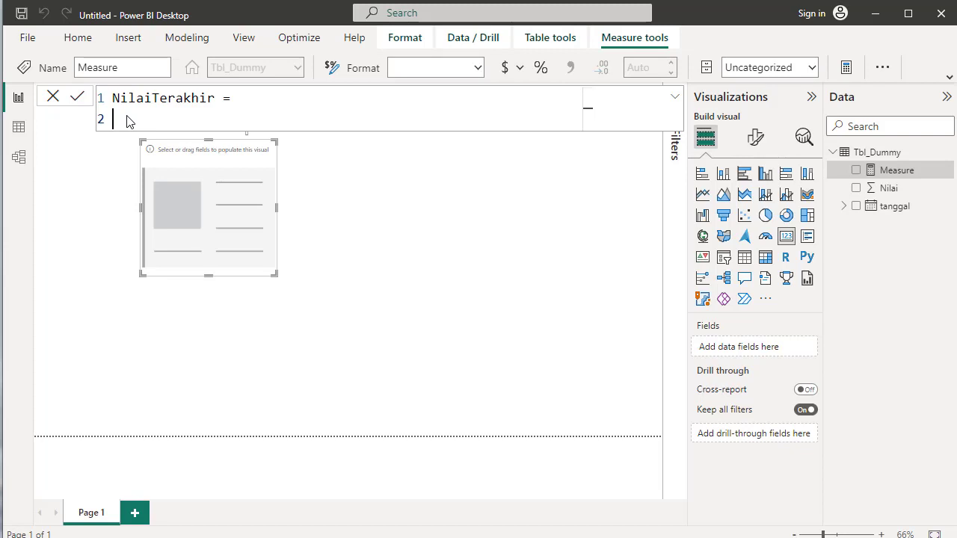
# Step: Enter VALUES(Tbl_Dummy[Nilai]), on the measure's second line
pyautogui.write('value')
pyautogui.press('Down')
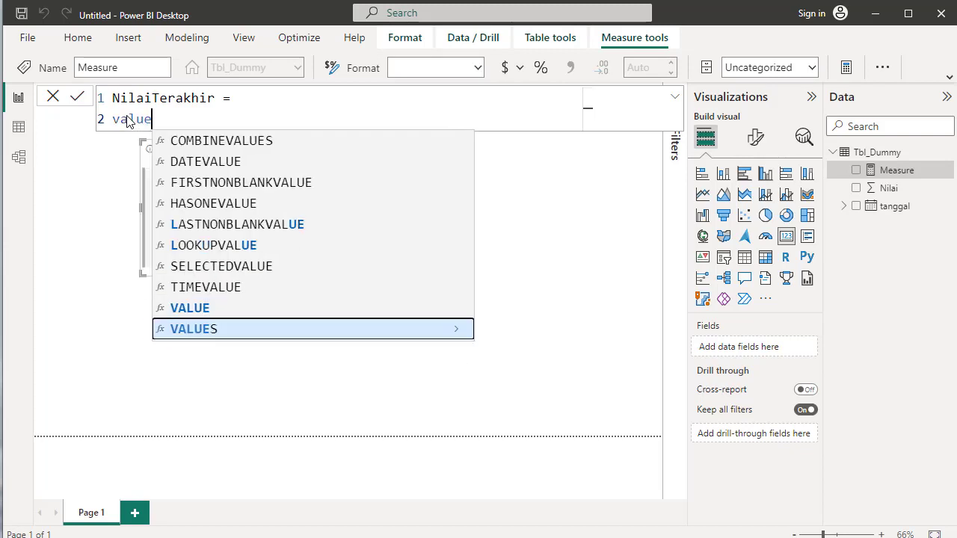
pyautogui.press('Tab')
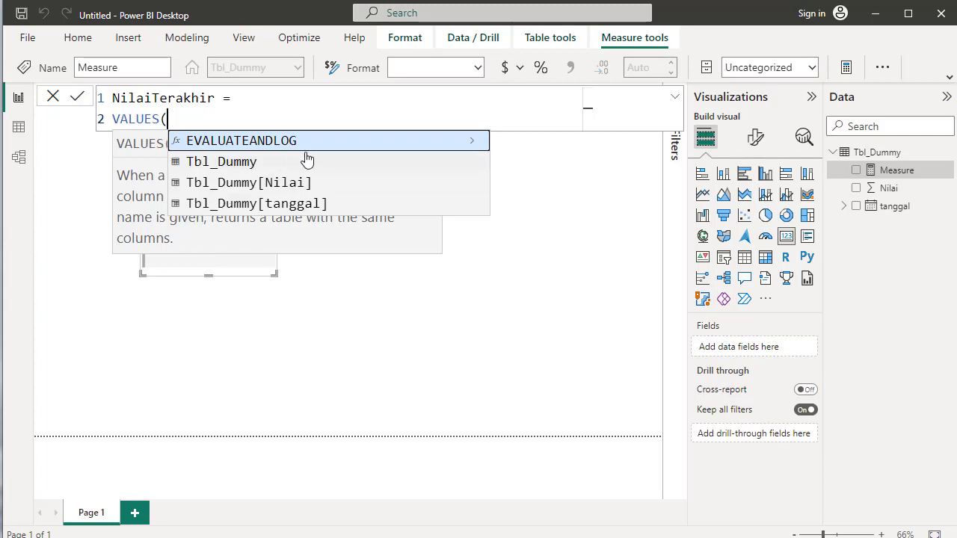
pyautogui.write('tb')
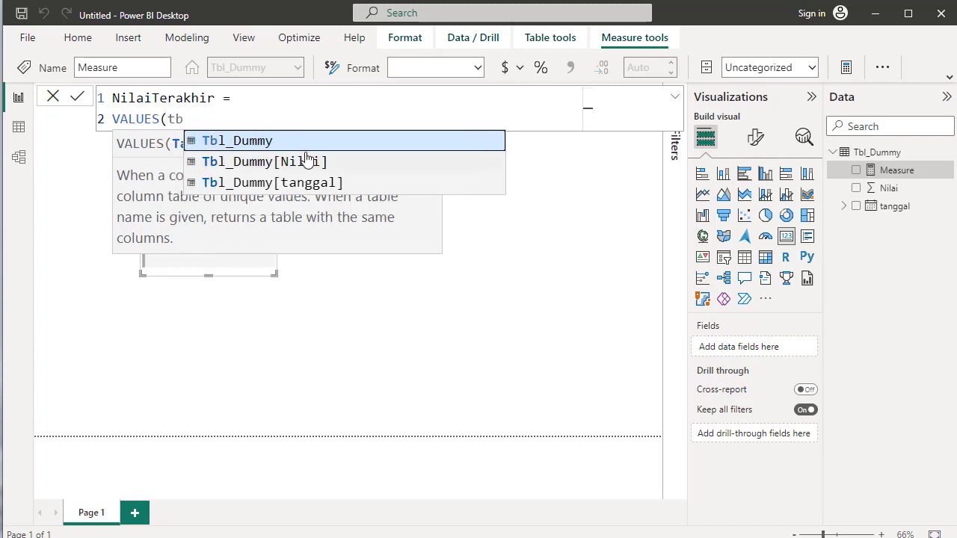
pyautogui.press('Down')
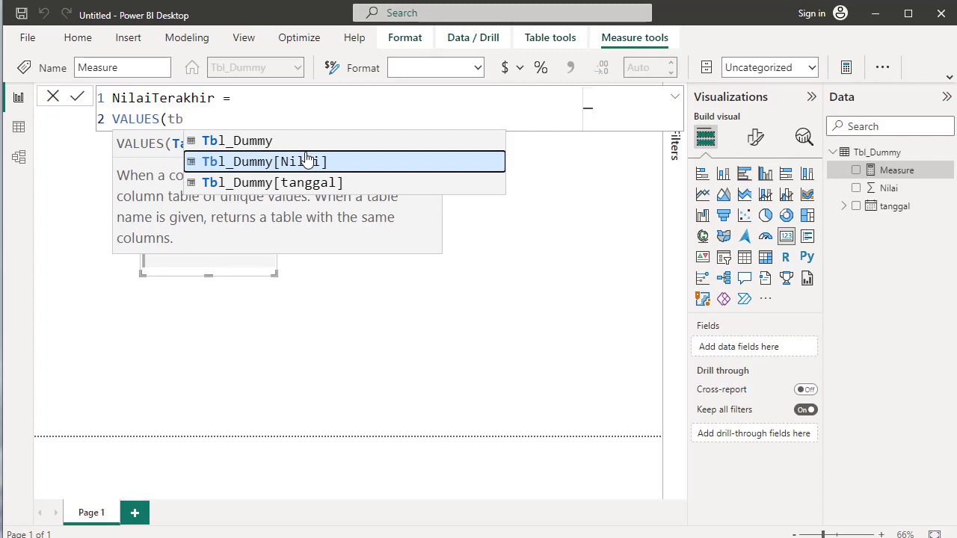
pyautogui.click(307, 162)
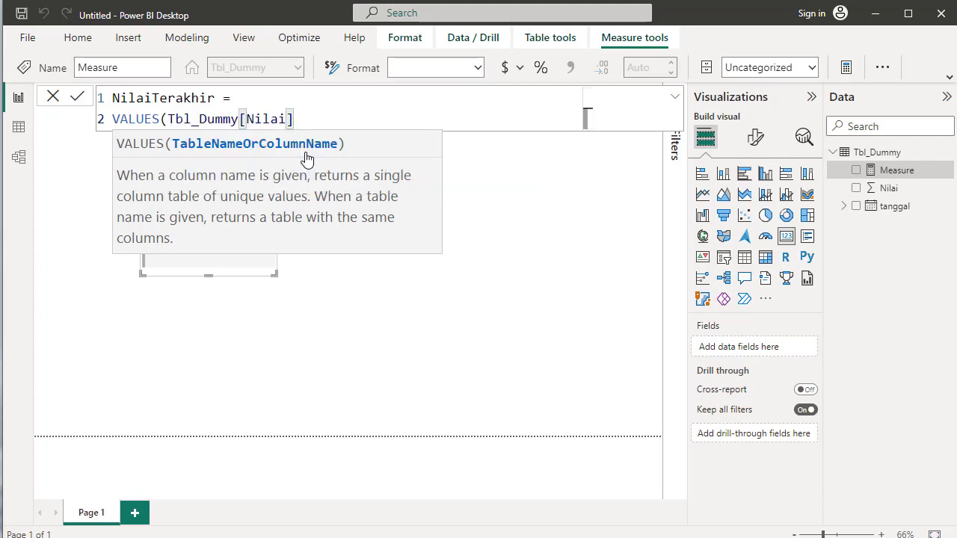
pyautogui.write('),')
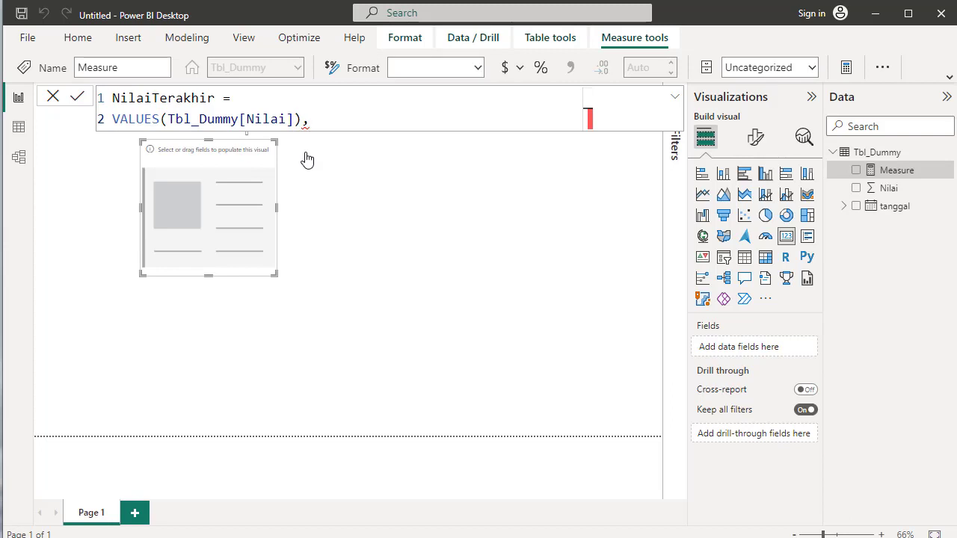
pyautogui.click(114, 120)
# Step: Wrap VALUES in CALCULATE and start the filter argument with Tbl_Dummy[tanggal]
pyautogui.write('cal')
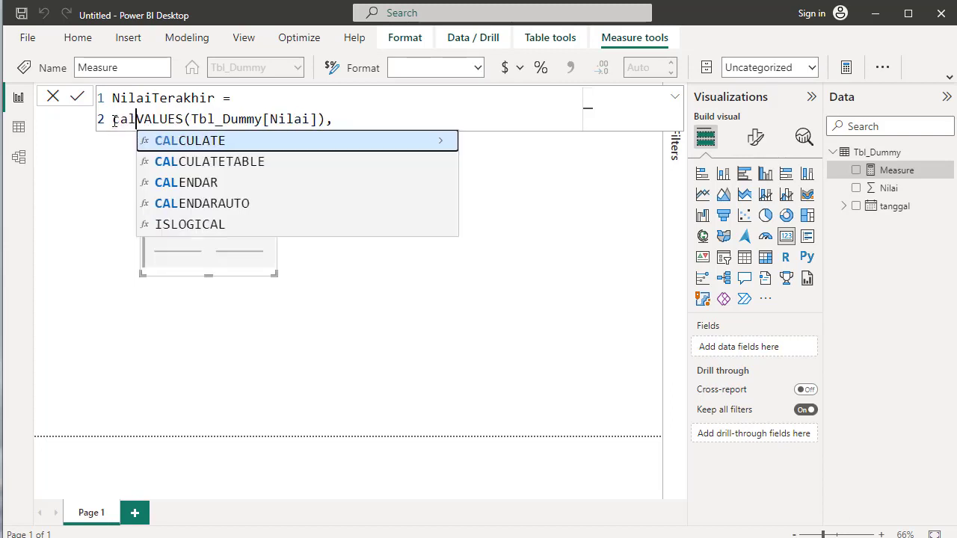
pyautogui.press('Tab')
pyautogui.hotkey('shift', 'Return')
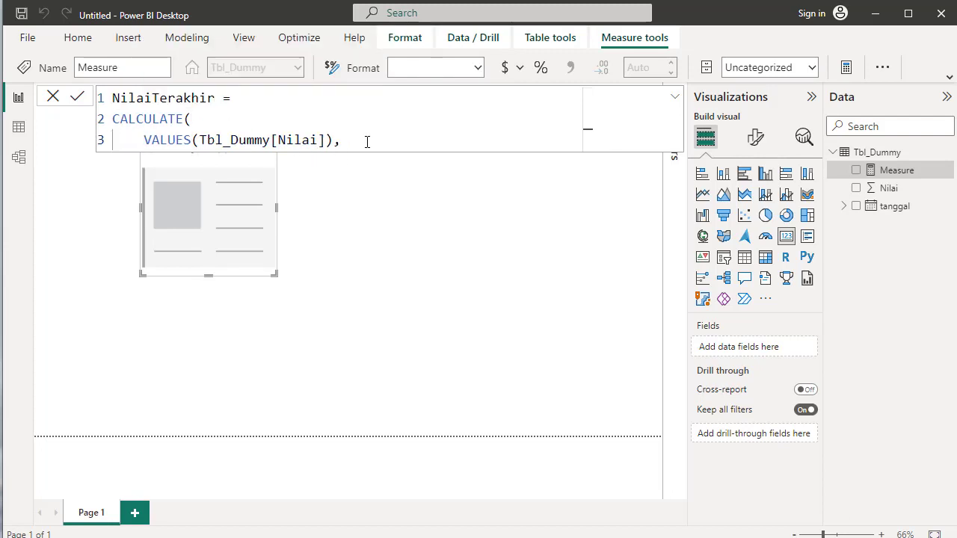
pyautogui.hotkey('shift', 'Return')
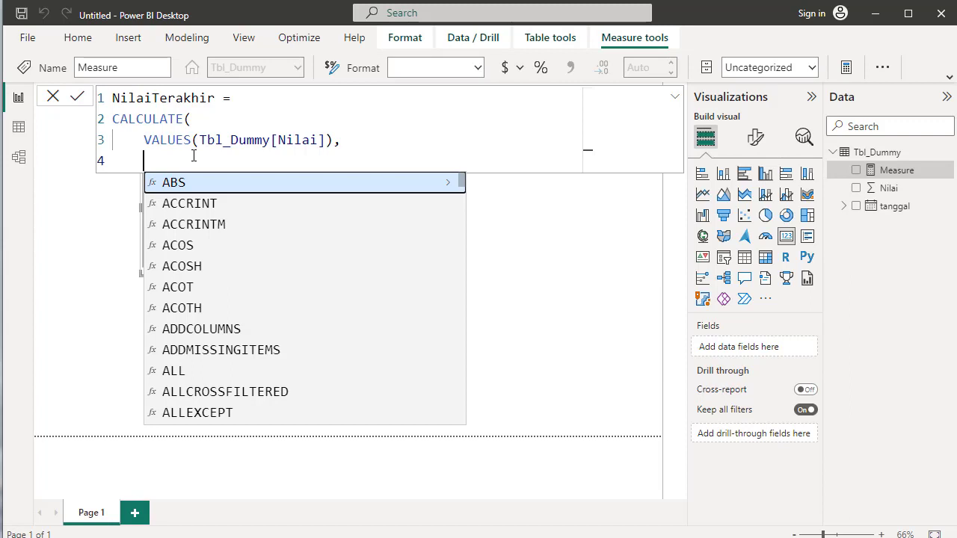
pyautogui.write('tbl')
pyautogui.press('Down')
pyautogui.press('Down')
pyautogui.press('Tab')
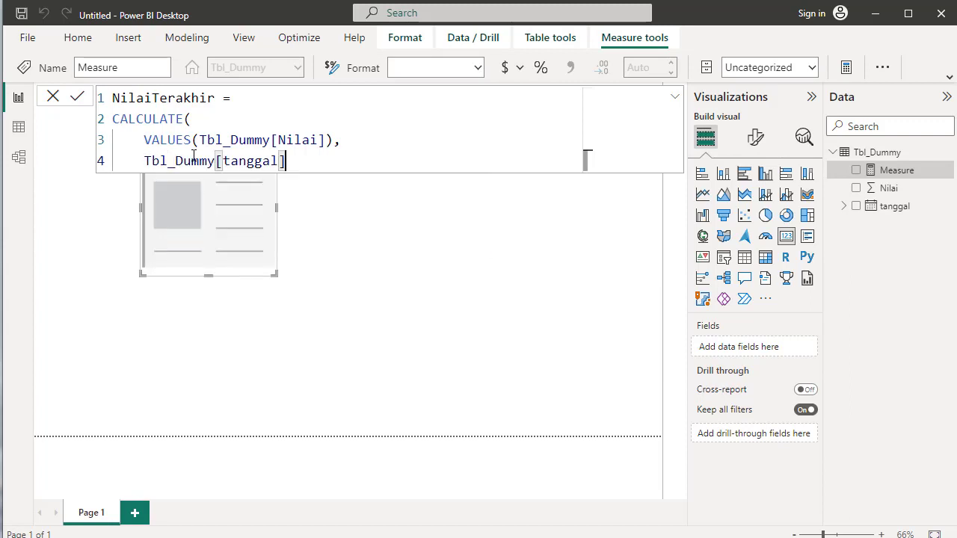
# Step: Complete the filter as MAX(Tbl_Dummy[tanggal]) and close the CALCULATE bracket
pyautogui.write('= ma')
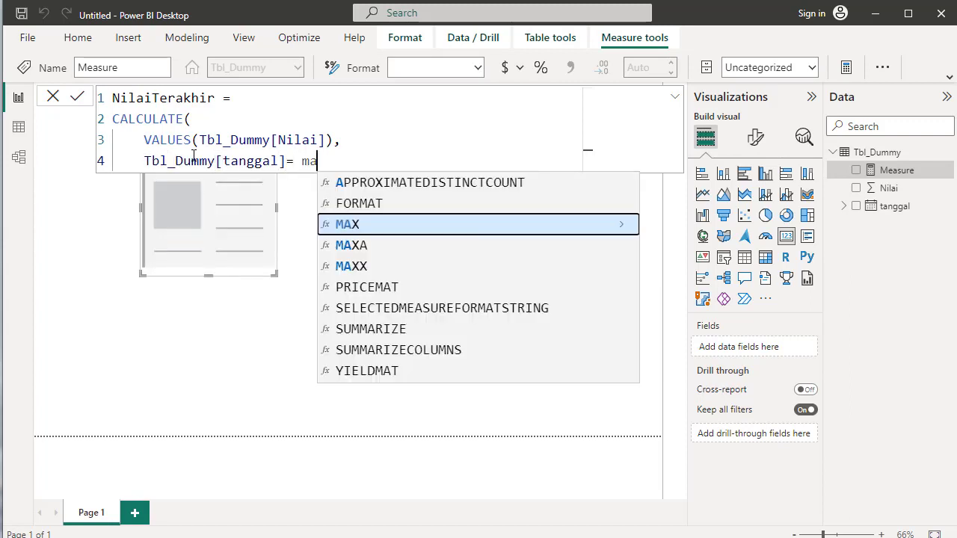
pyautogui.write('x')
pyautogui.press('Down')
pyautogui.press('Down')
pyautogui.press('Up')
pyautogui.press('Up')
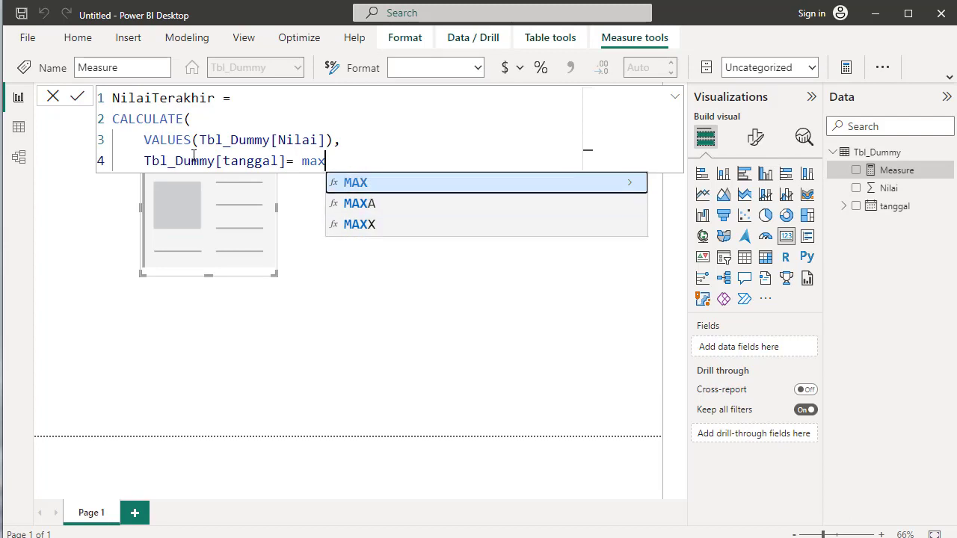
pyautogui.press('Tab')
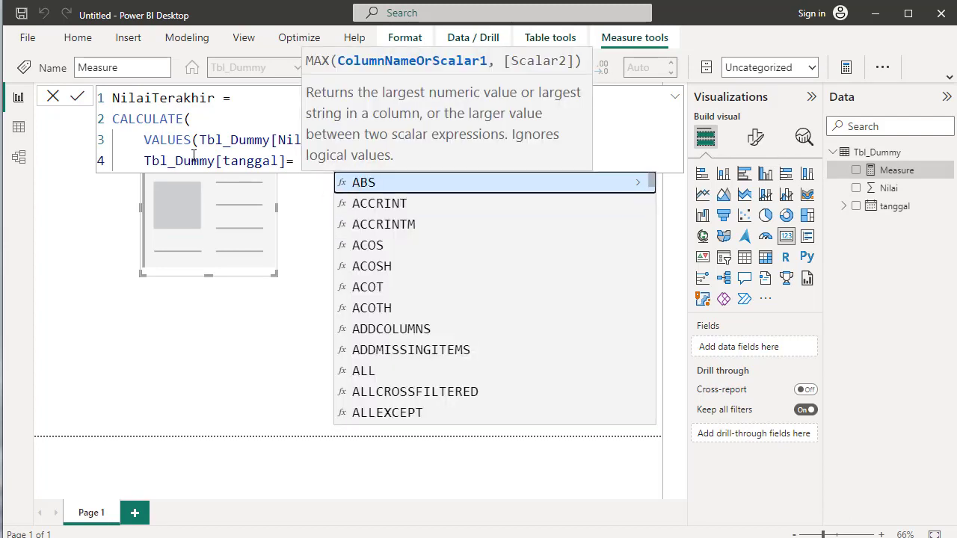
pyautogui.write('(tb')
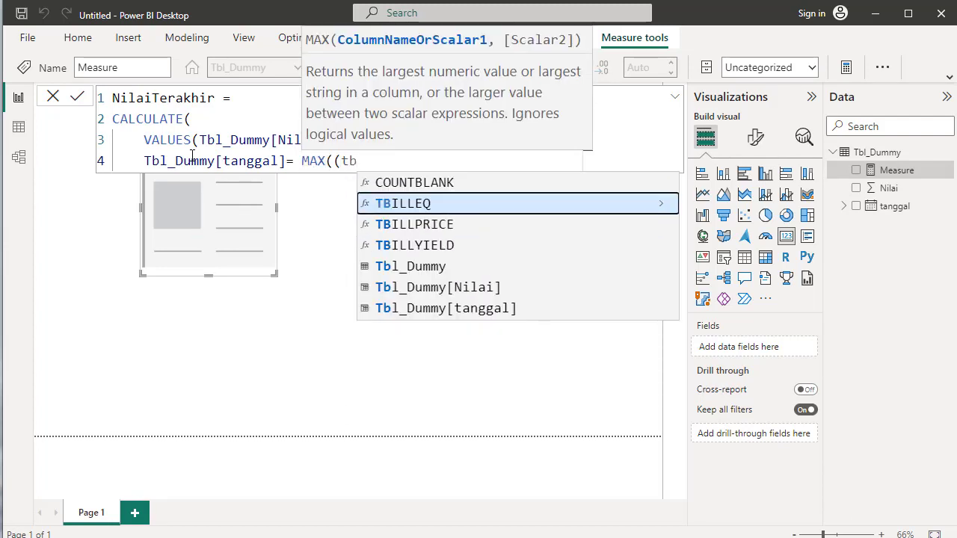
pyautogui.press('Down')
pyautogui.press('Down')
pyautogui.press('Down')
pyautogui.press('Down')
pyautogui.press('Tab')
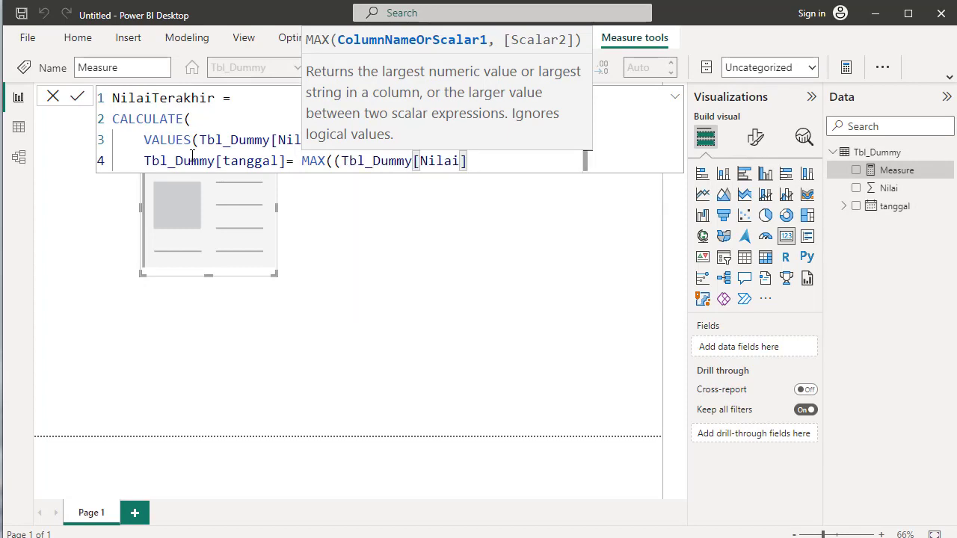
pyautogui.press('BackSpace')
pyautogui.press('BackSpace')
pyautogui.press('BackSpace')
pyautogui.press('BackSpace')
pyautogui.press('BackSpace')
pyautogui.press('BackSpace')
pyautogui.write('ta')
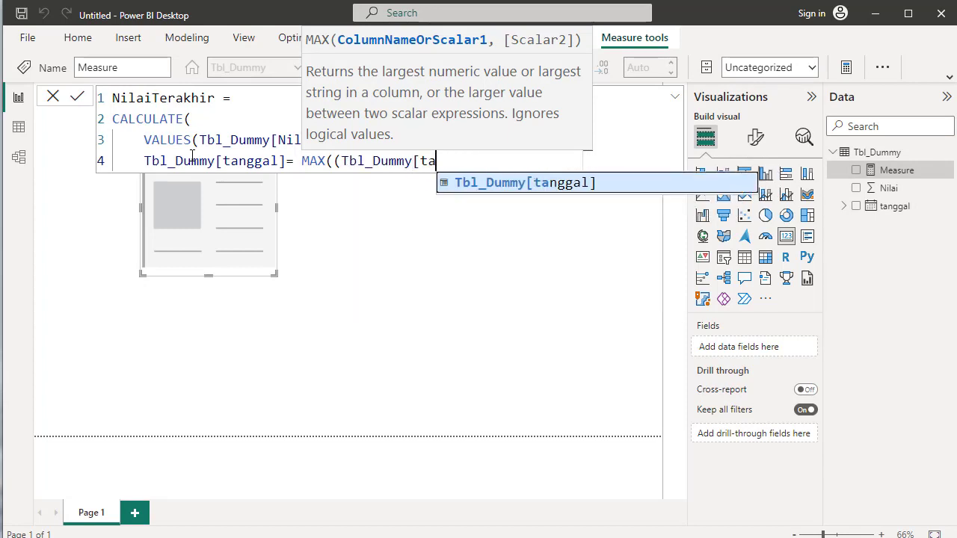
pyautogui.press('Tab')
pyautogui.write(')')
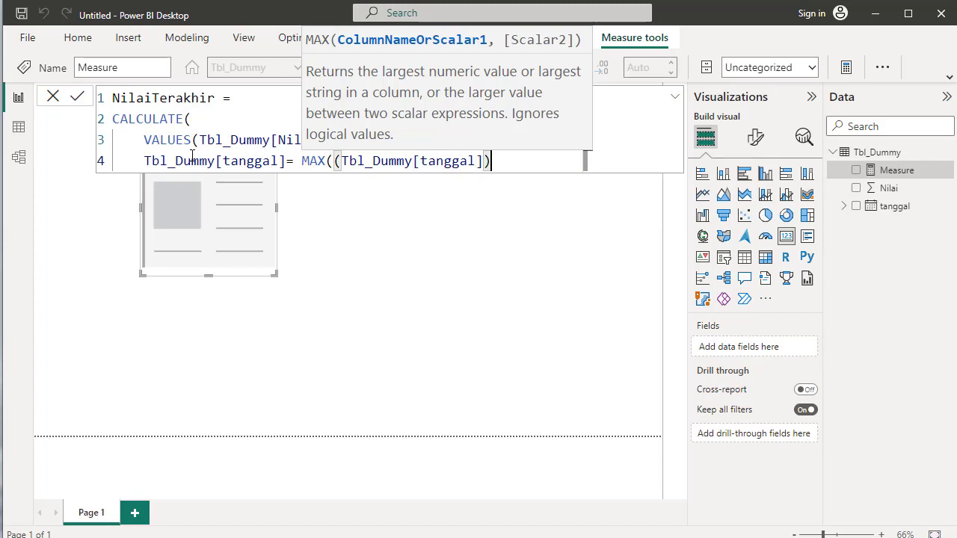
pyautogui.hotkey('shift', 'Return')
pyautogui.write(')')
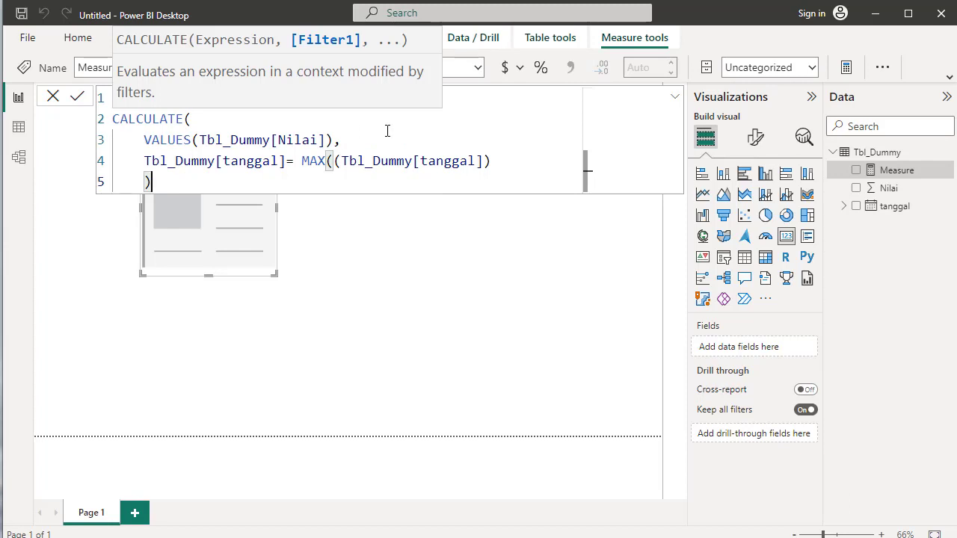
# Step: Tidy the closing brackets and commit the NilaiTerakhir measure
pyautogui.click(335, 165)
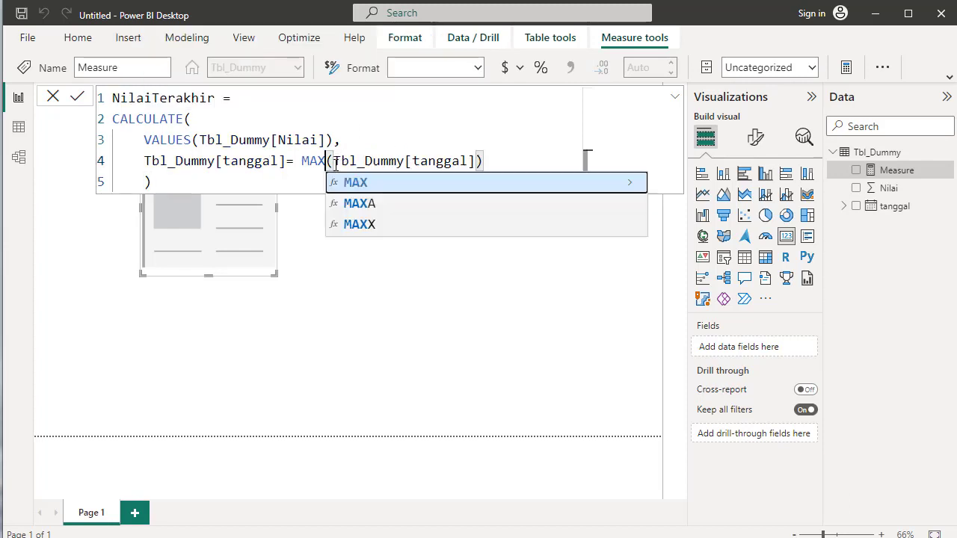
pyautogui.click(216, 187)
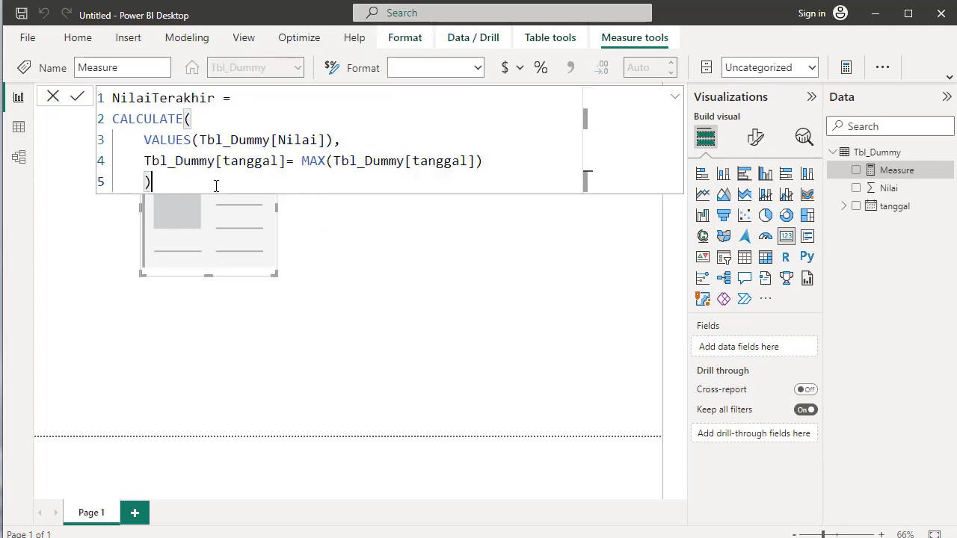
pyautogui.press('Return')
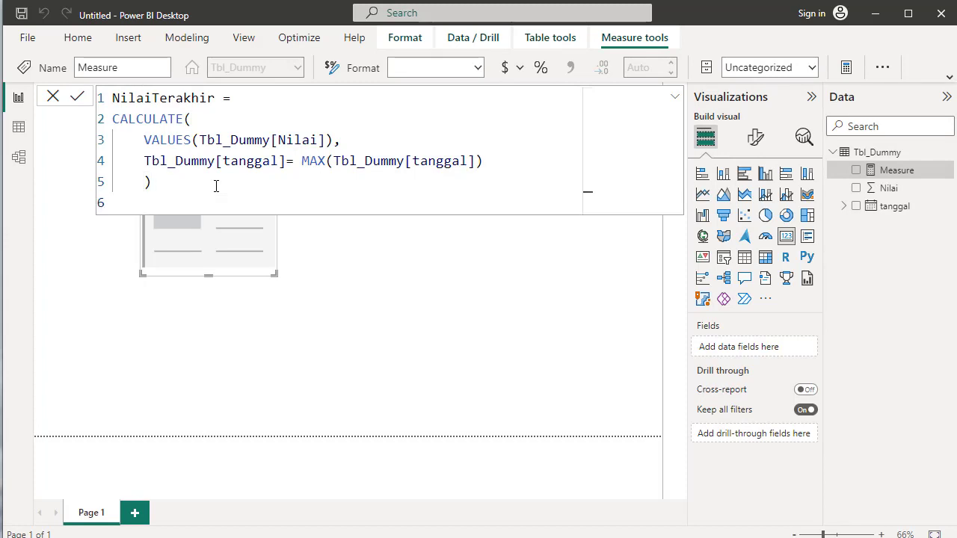
pyautogui.press('Return')
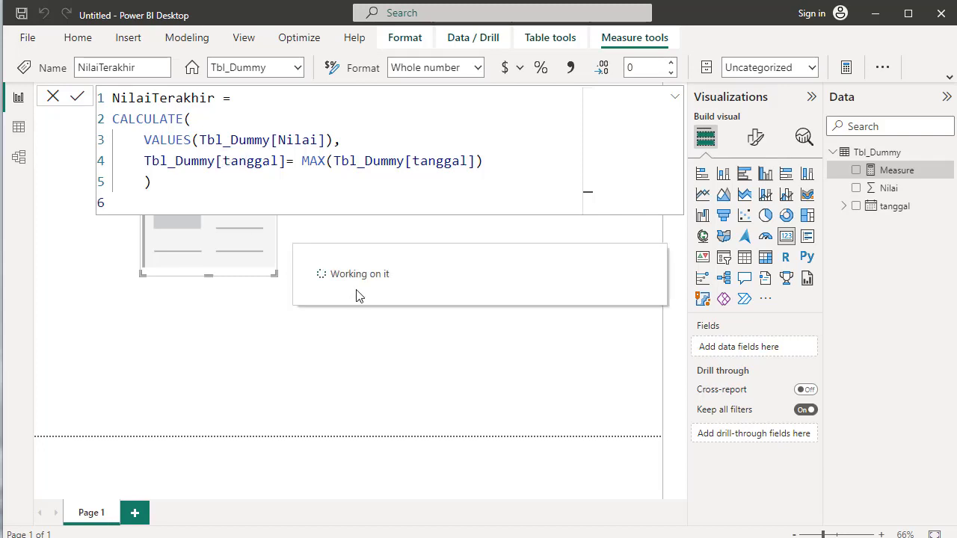
pyautogui.click(388, 284)
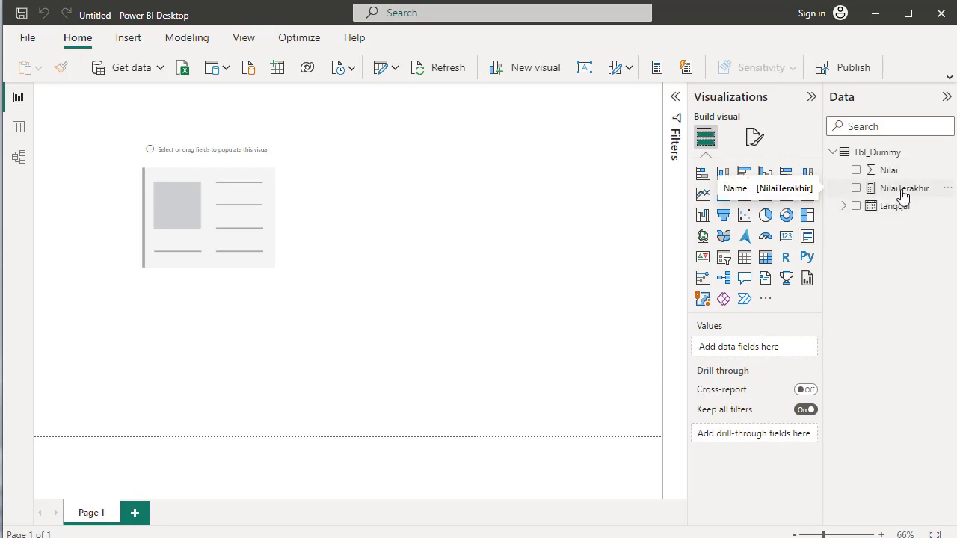
# Step: Drop NilaiTerakhir on the card to show 445, then view Tbl_Dummy's data rows
pyautogui.moveTo(903, 193); pyautogui.dragTo(235, 202)
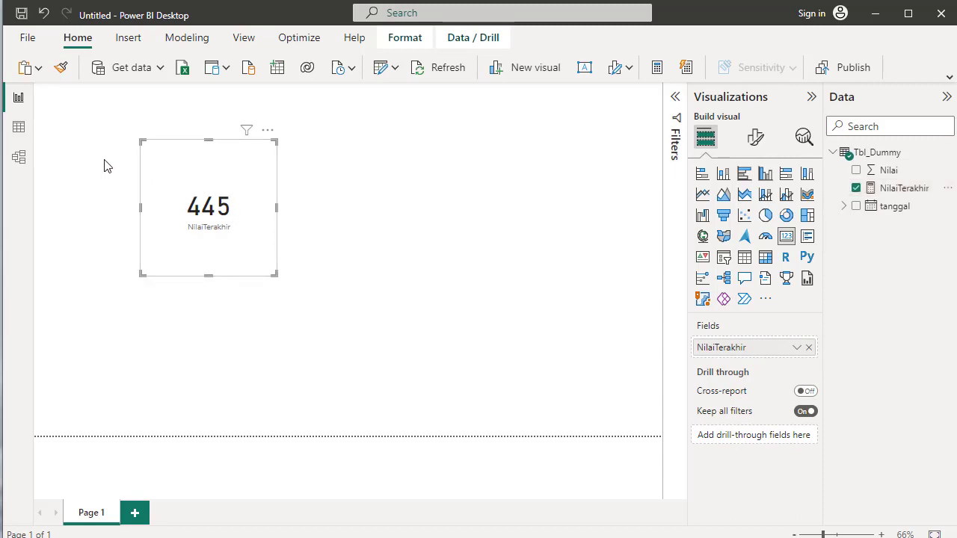
pyautogui.click(20, 130)
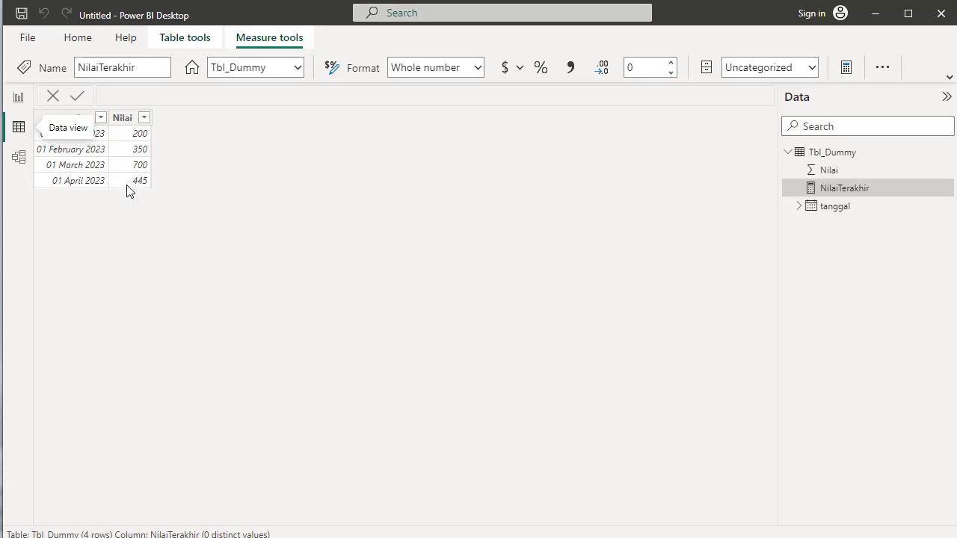
# Step: Back on the report page, shrink the 445 card and move it toward the left edge
pyautogui.click(20, 100)
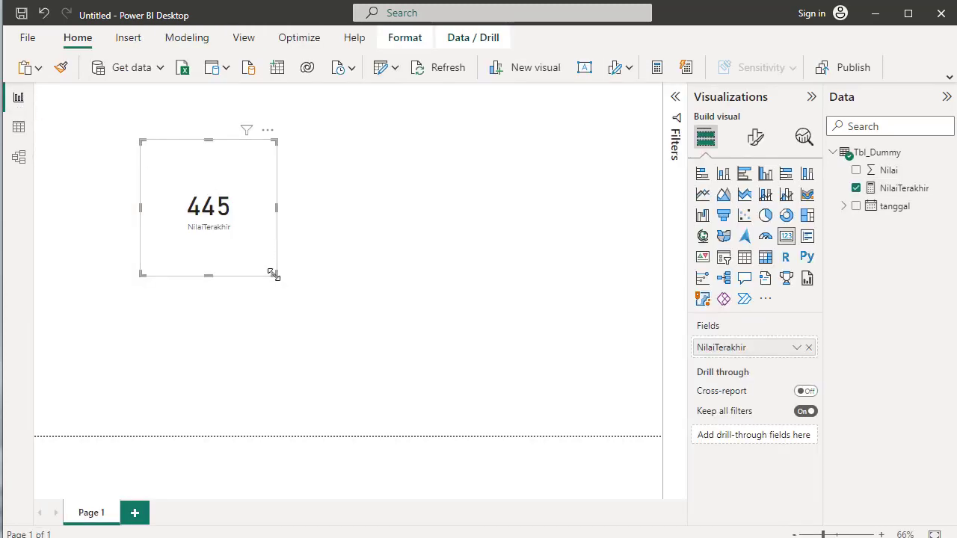
pyautogui.moveTo(273, 275); pyautogui.dragTo(251, 236)
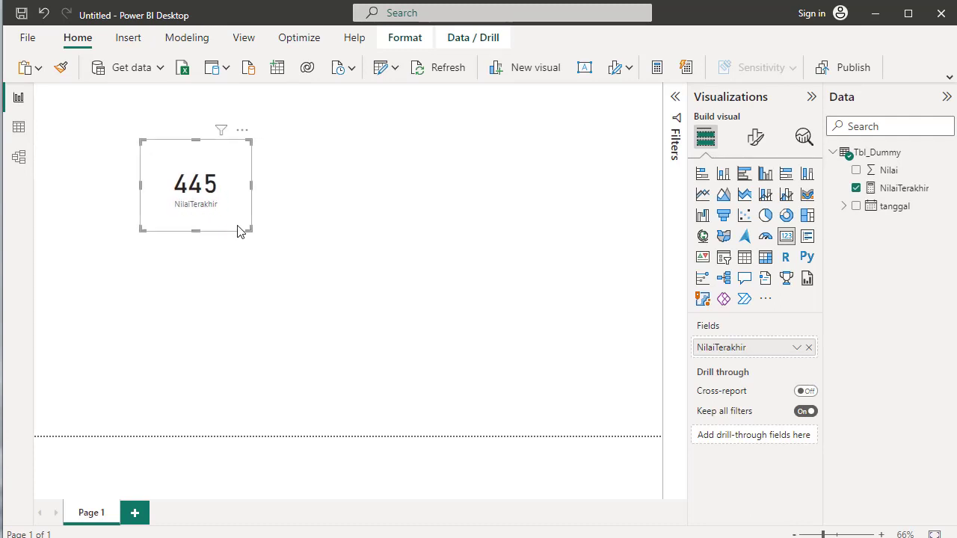
pyautogui.moveTo(238, 232); pyautogui.dragTo(139, 263)
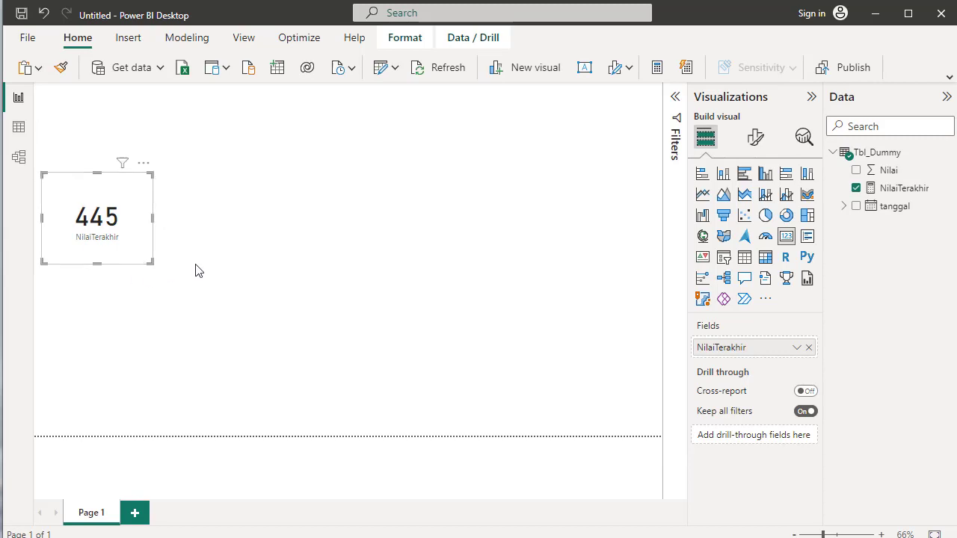
pyautogui.click(312, 292)
# Step: Delete the accidental Q&A visual and place a new slicer right of the card
pyautogui.doubleClick(621, 292)
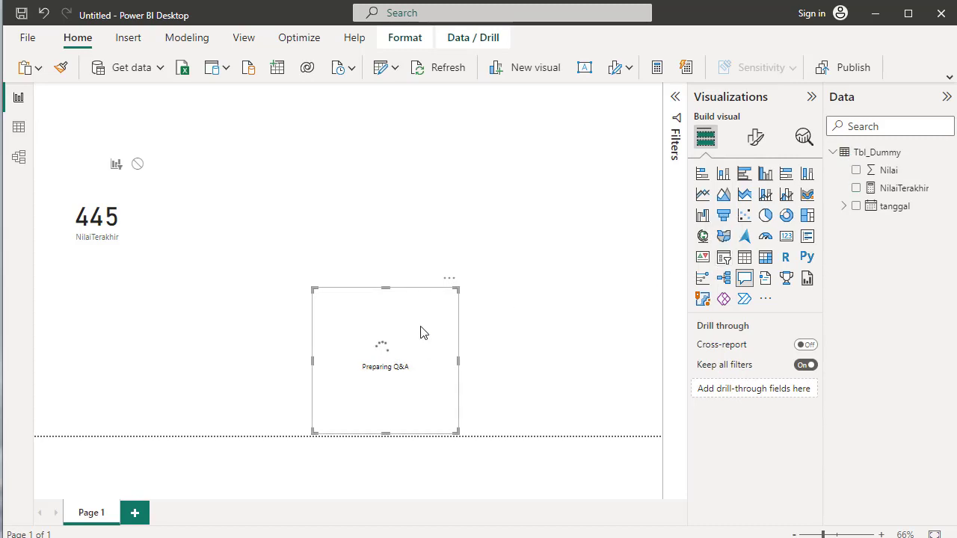
pyautogui.press('Delete')
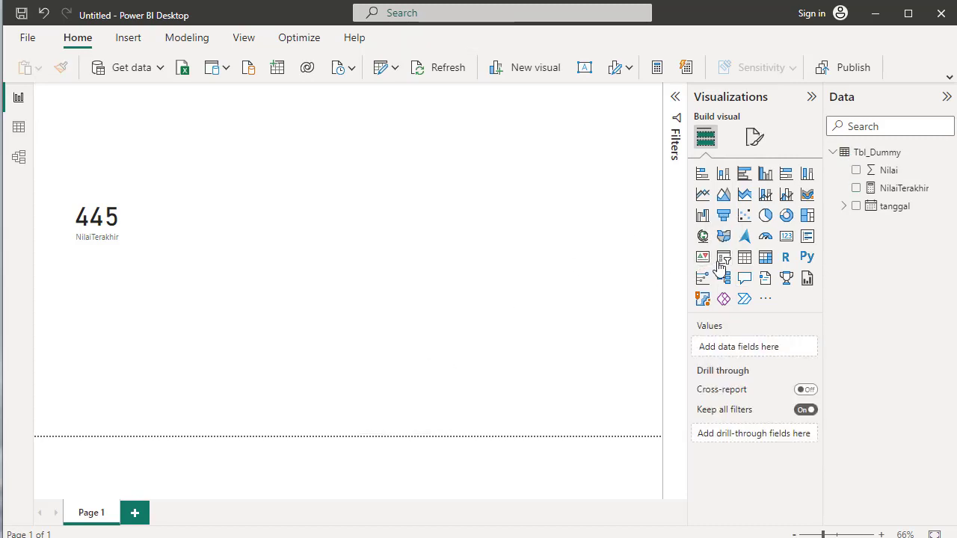
pyautogui.click(724, 263)
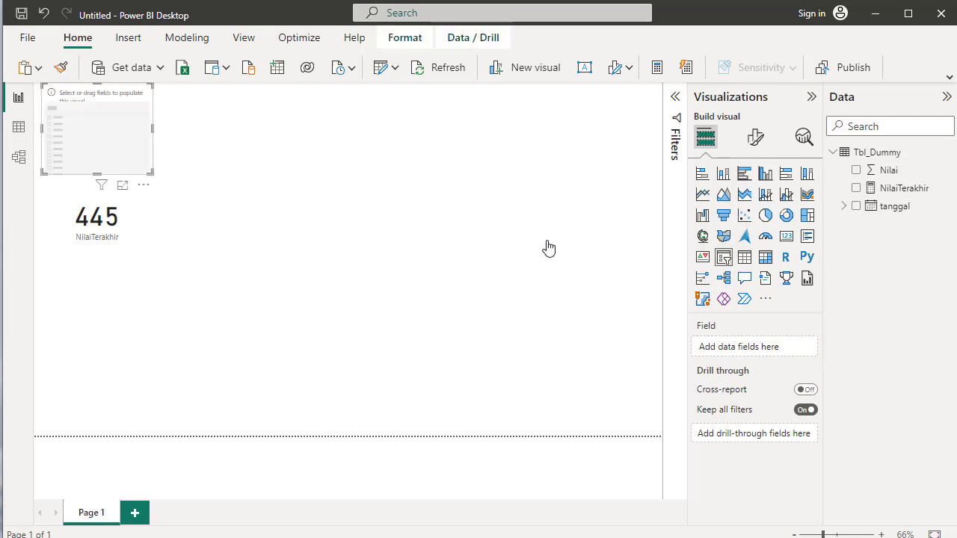
pyautogui.moveTo(141, 145)
pyautogui.mouseDown()
pyautogui.moveTo(304, 204)
pyautogui.moveTo(314, 236)
pyautogui.mouseUp()
# Step: Add the tanggal field to the slicer, giving a 1/1/2023 to 4/1/2023 range
pyautogui.click(549, 262)
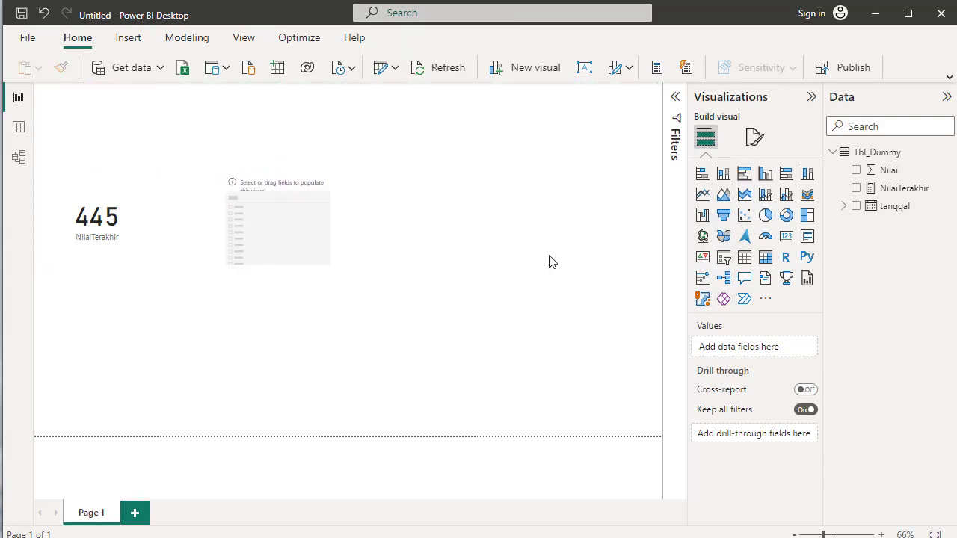
pyautogui.click(333, 248)
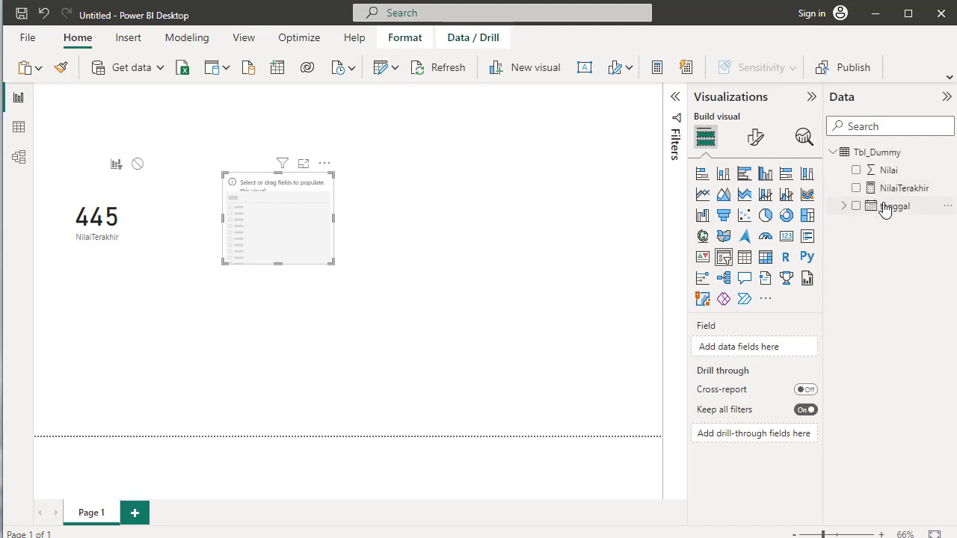
pyautogui.moveTo(885, 210); pyautogui.dragTo(297, 226)
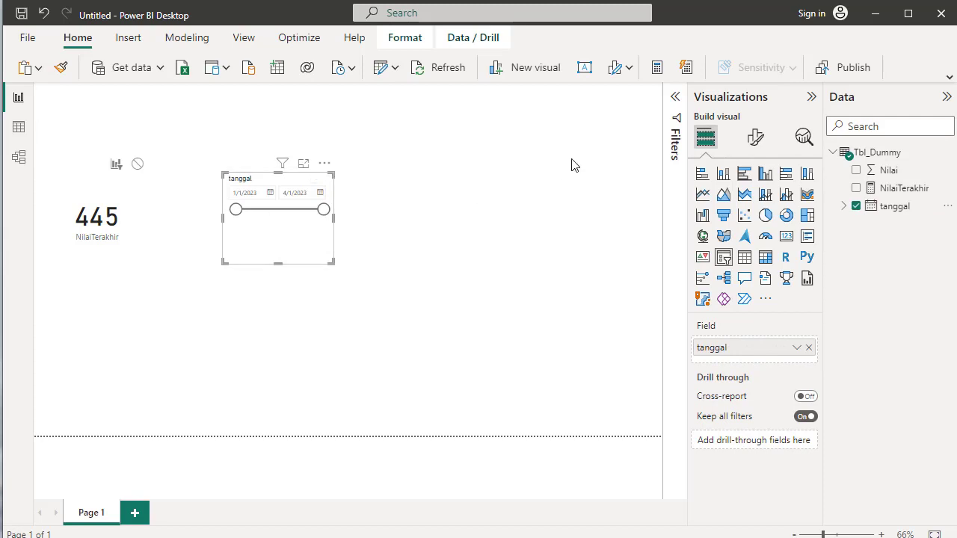
# Step: Set the tanggal slicer's style to Dropdown and expand its list of four 2023 dates
pyautogui.click(754, 138)
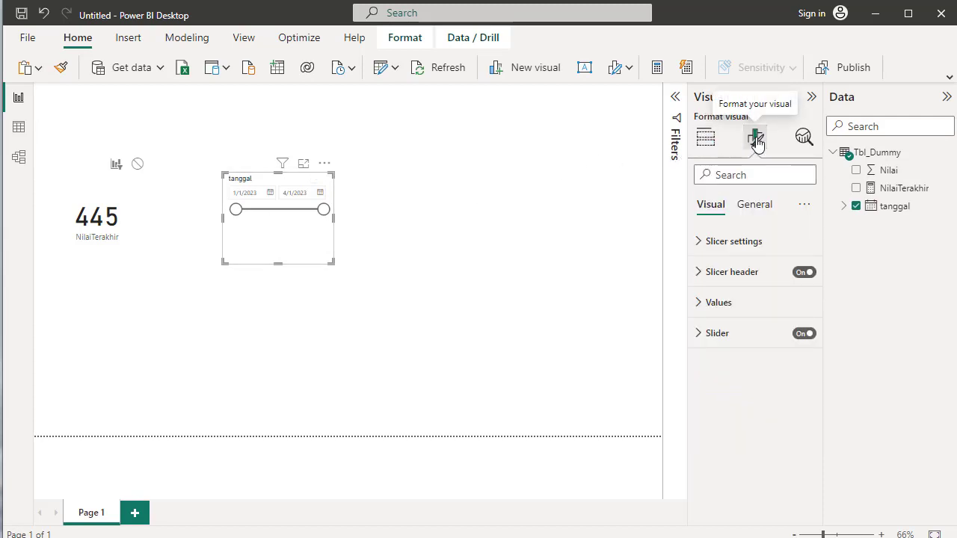
pyautogui.click(697, 242)
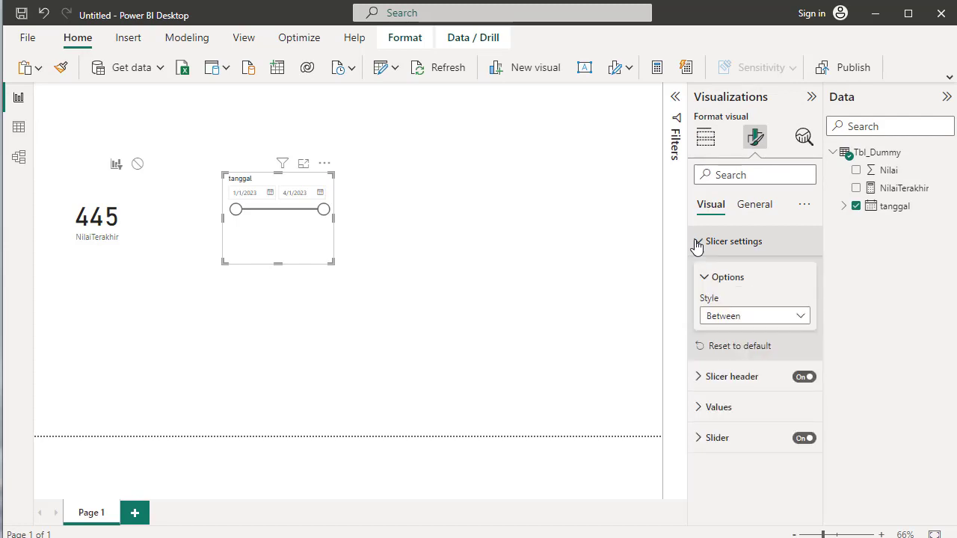
pyautogui.click(799, 317)
pyautogui.click(742, 424)
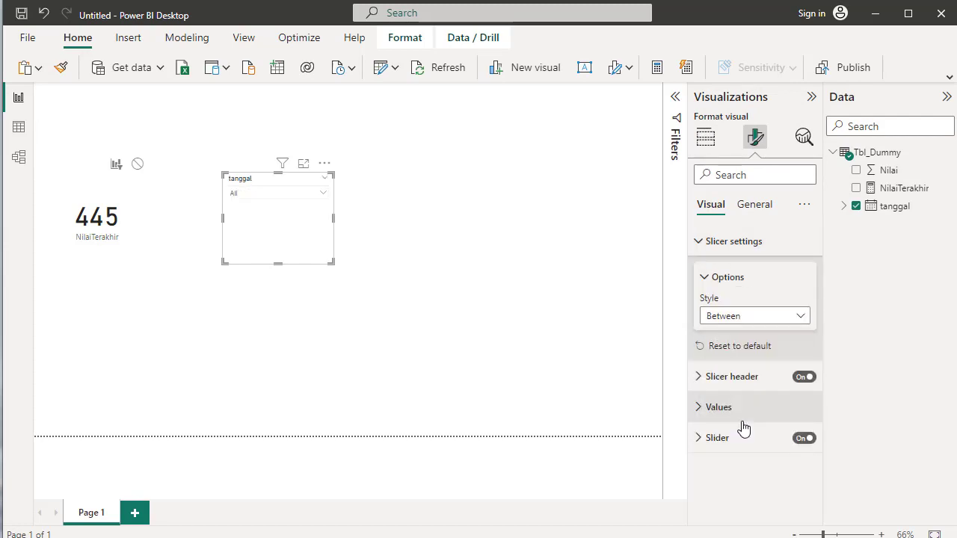
pyautogui.click(322, 194)
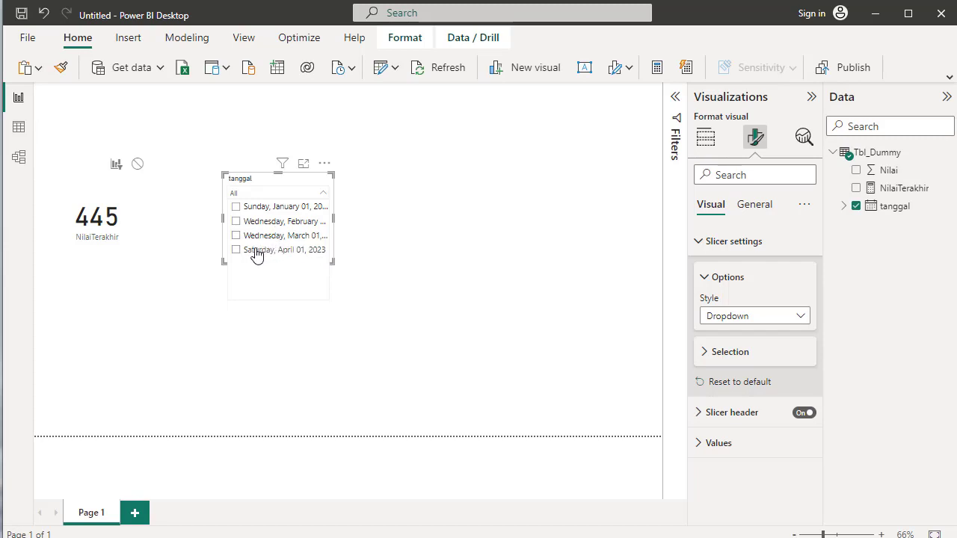
# Step: Pick January, February, March, then April 01, 2023, leaving the card at 445
pyautogui.click(265, 210)
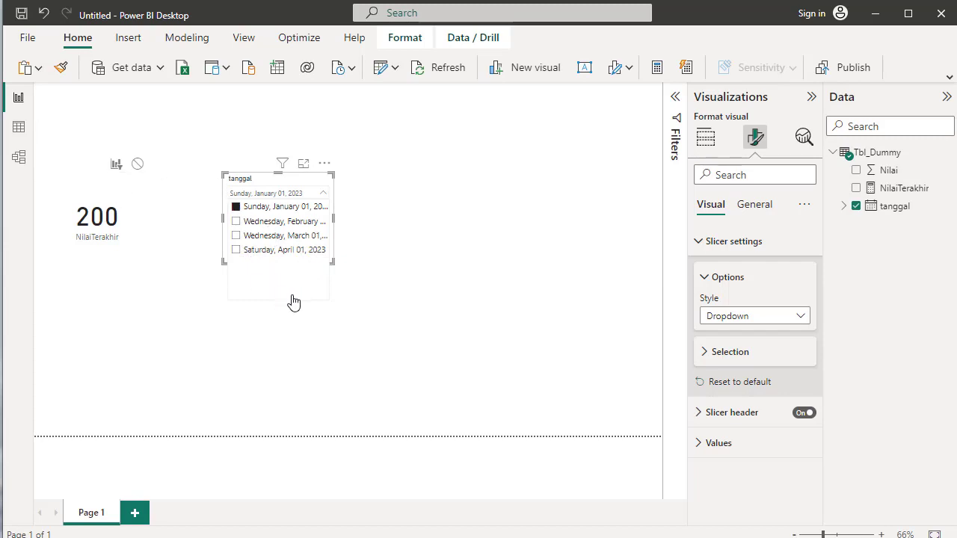
pyautogui.click(277, 229)
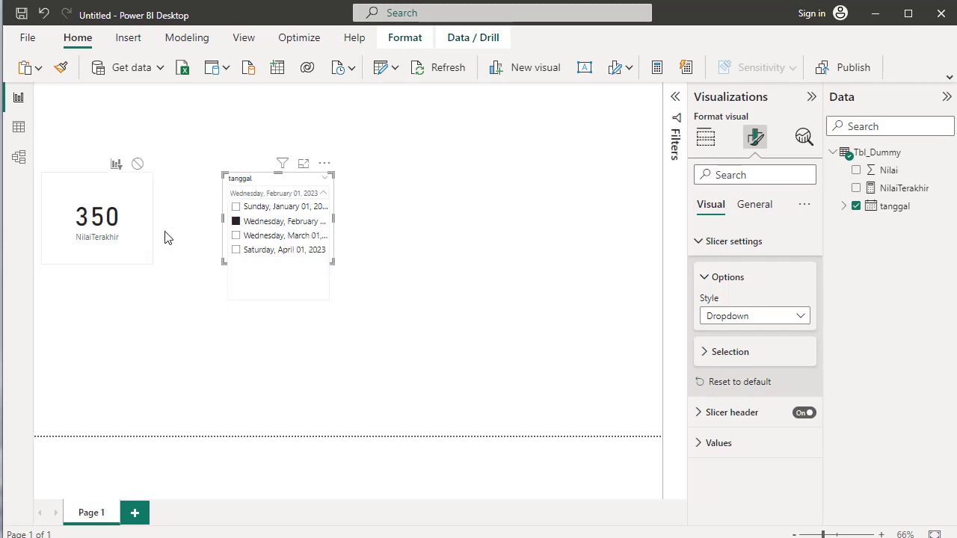
pyautogui.click(256, 238)
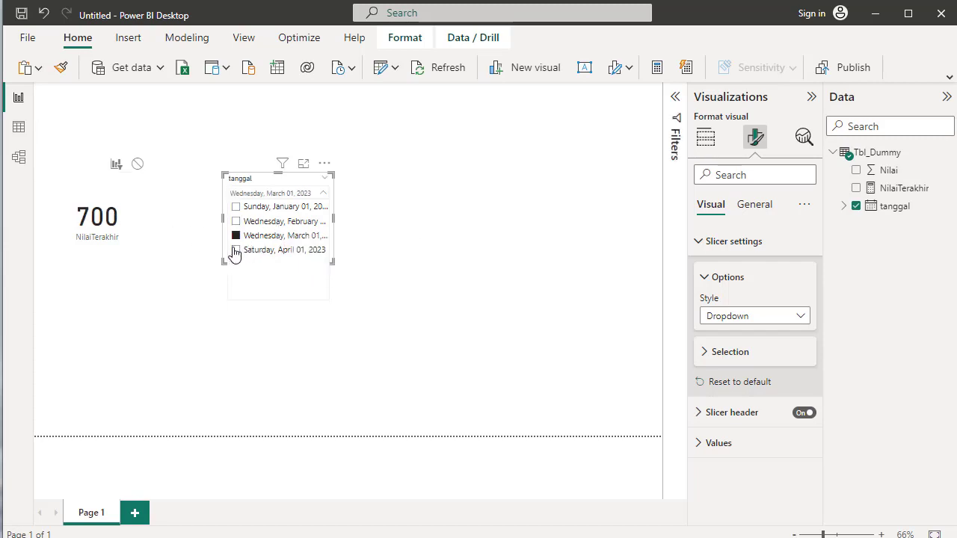
pyautogui.click(250, 252)
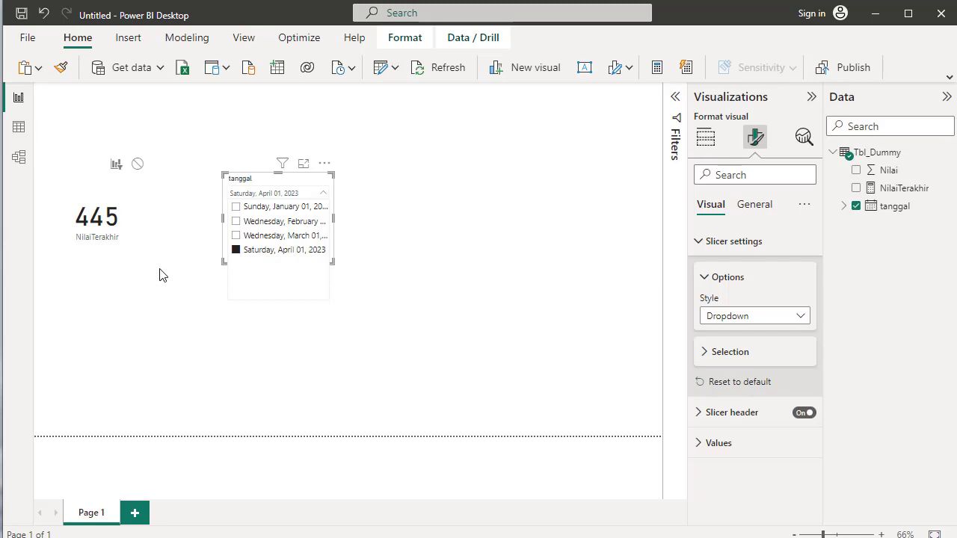
pyautogui.click(235, 249)
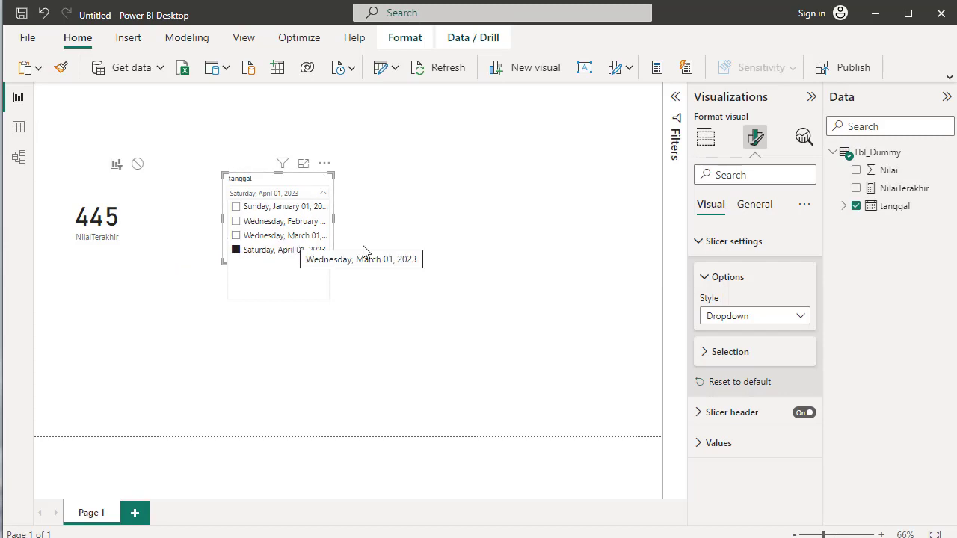
# Step: Select the tanggal slicer and switch on Edit interactions from the Format tab
pyautogui.click(386, 289)
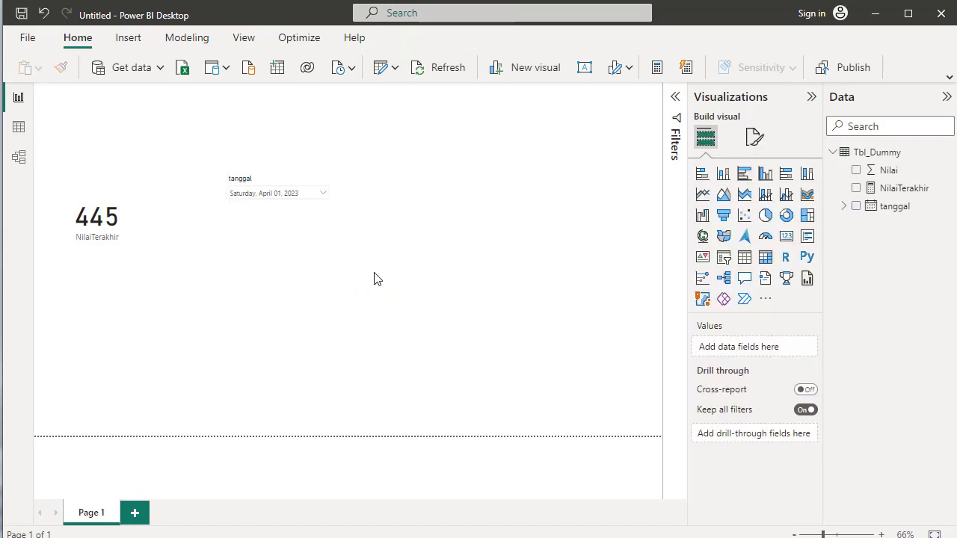
pyautogui.click(298, 218)
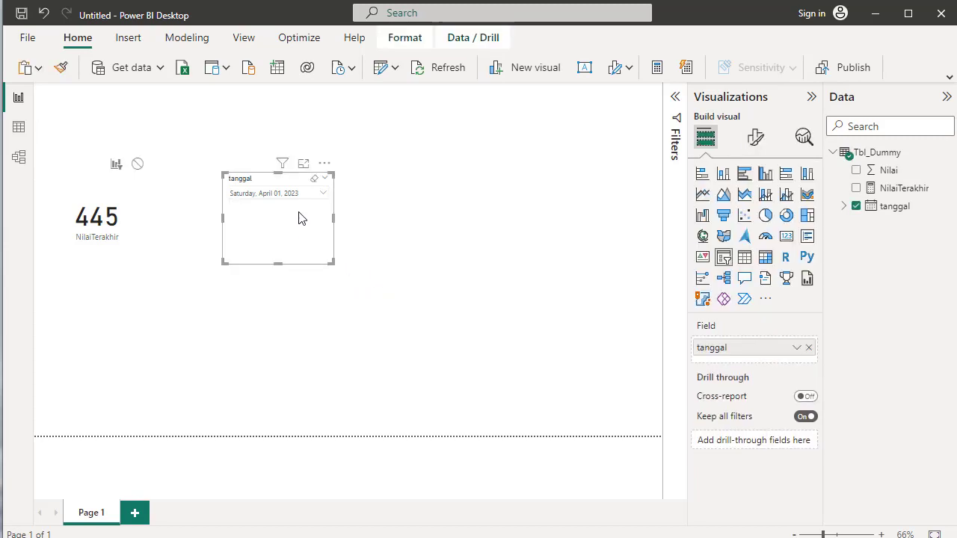
pyautogui.click(406, 42)
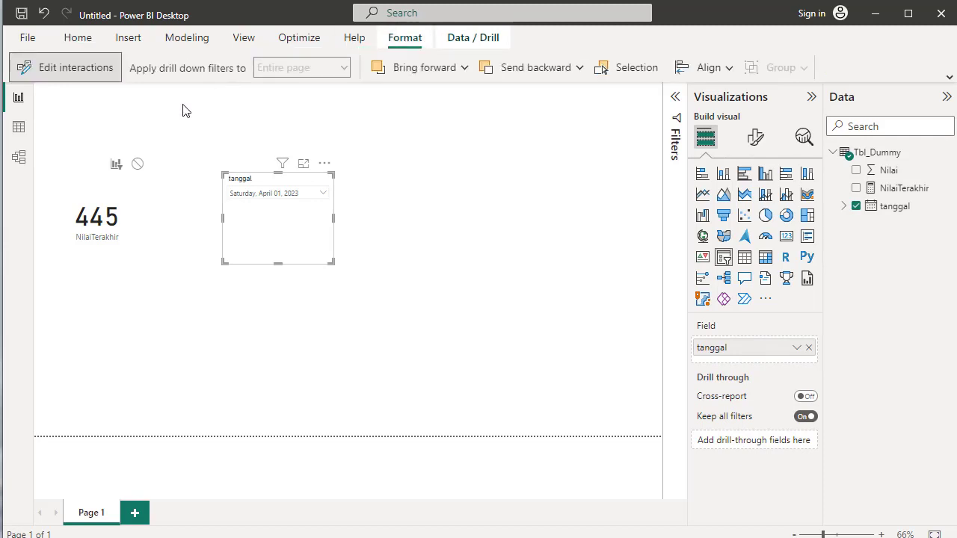
pyautogui.click(79, 69)
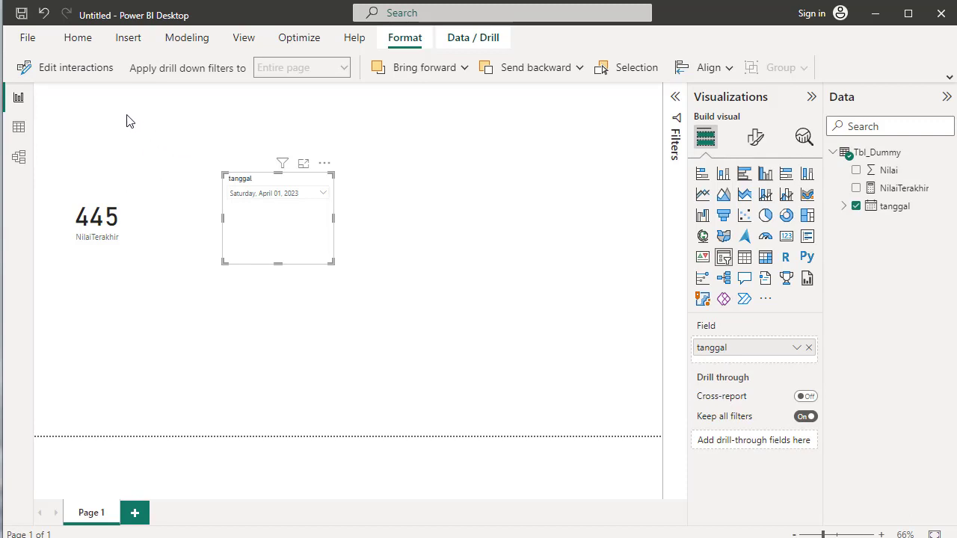
pyautogui.click(85, 75)
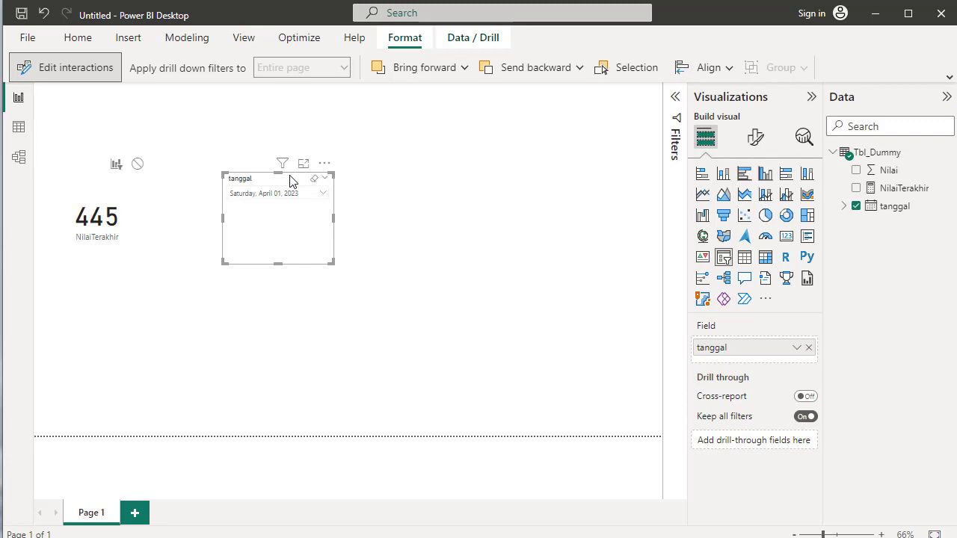
# Step: Set the slicer-to-card interaction to None, then test February and January; the card stays 445
pyautogui.click(138, 166)
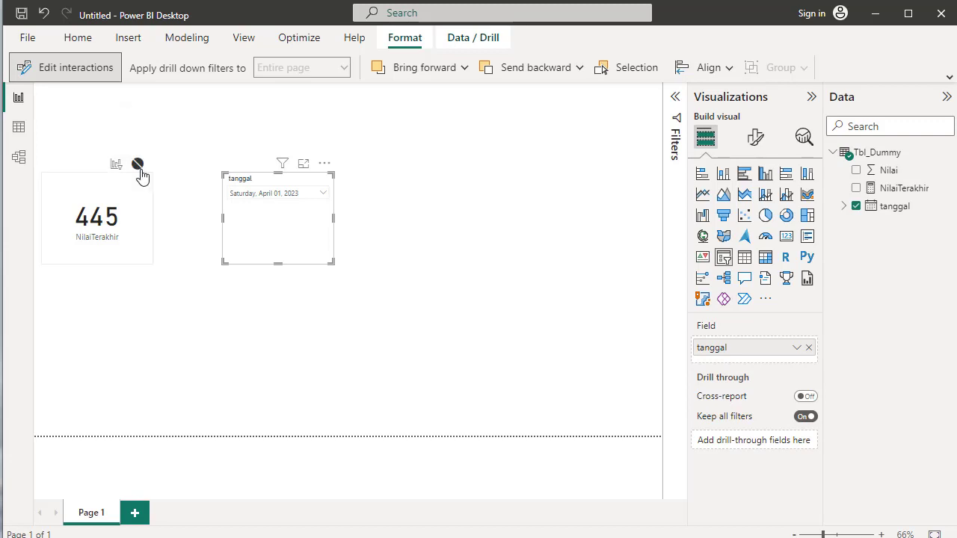
pyautogui.click(89, 70)
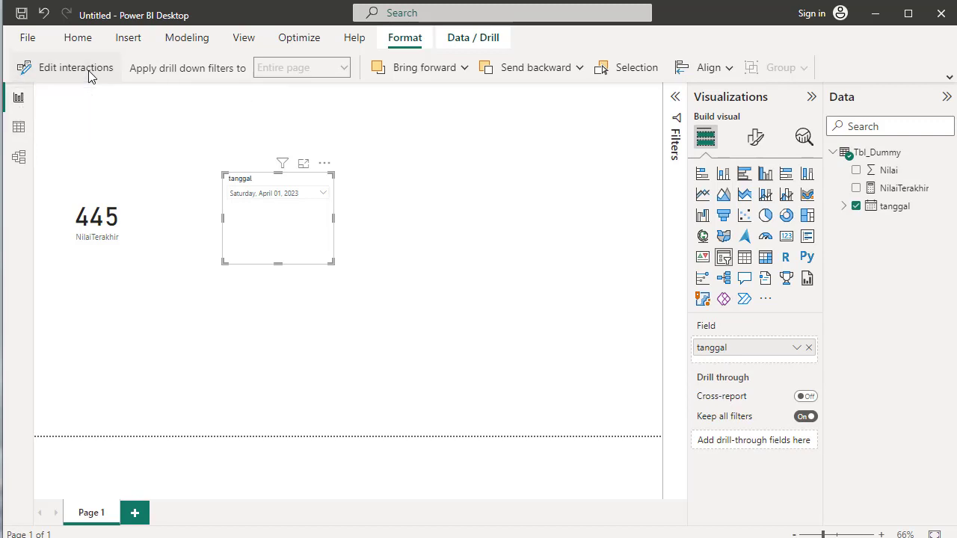
pyautogui.click(324, 195)
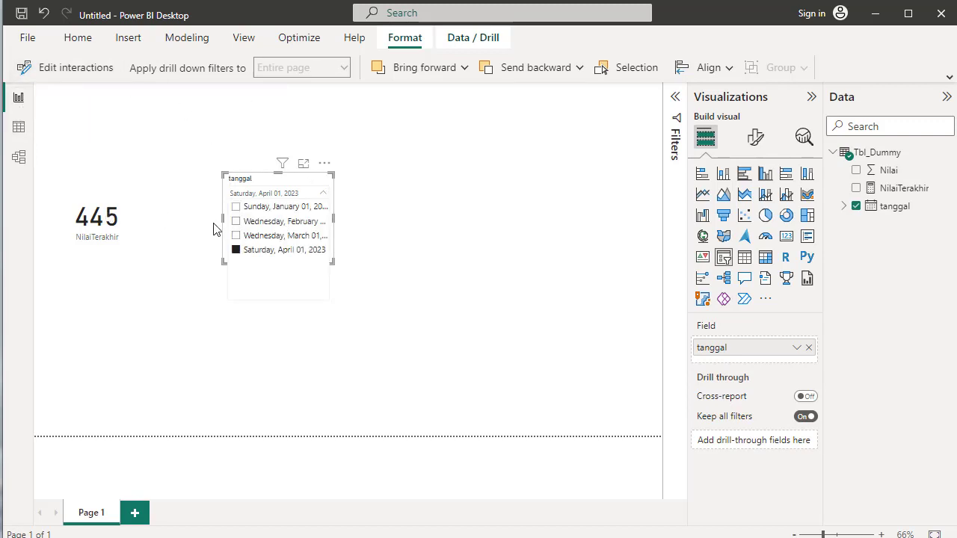
pyautogui.click(237, 222)
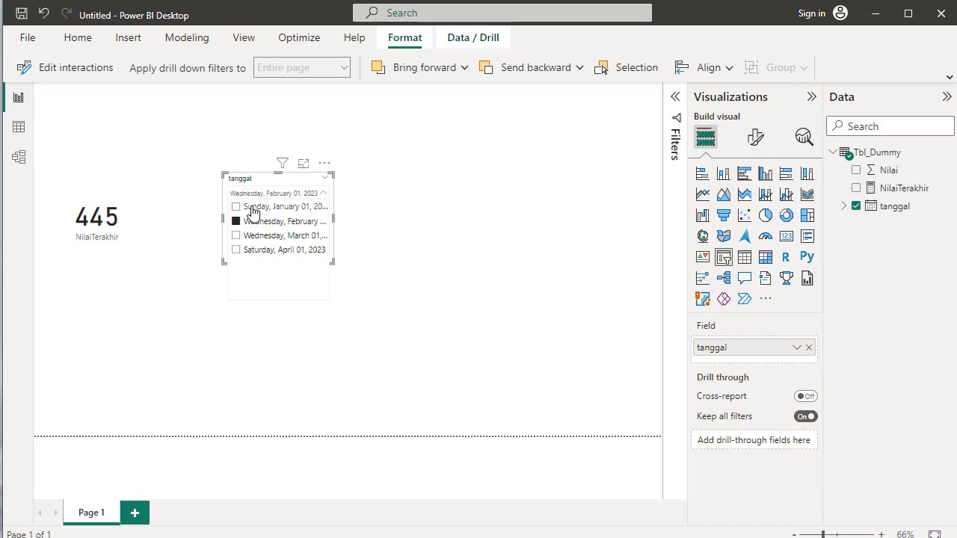
pyautogui.click(237, 207)
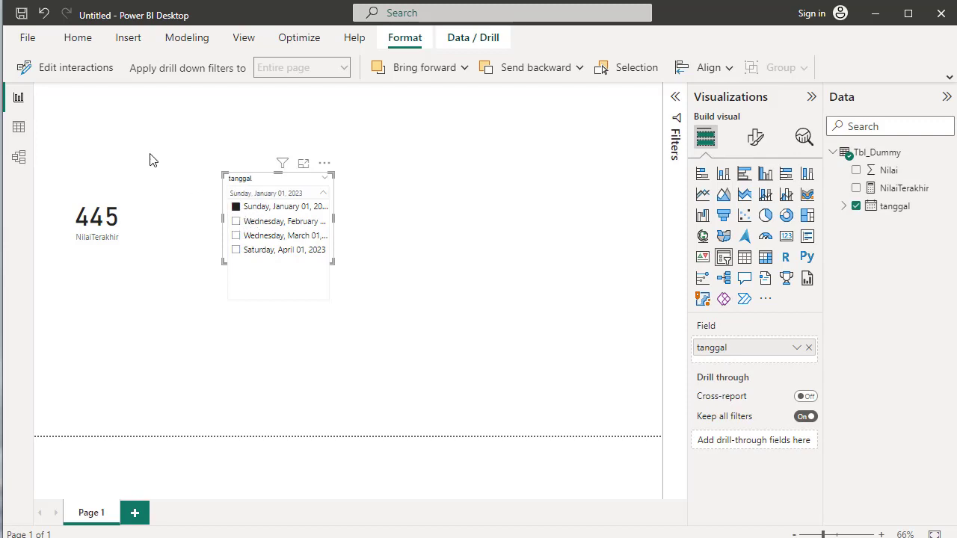
pyautogui.click(19, 127)
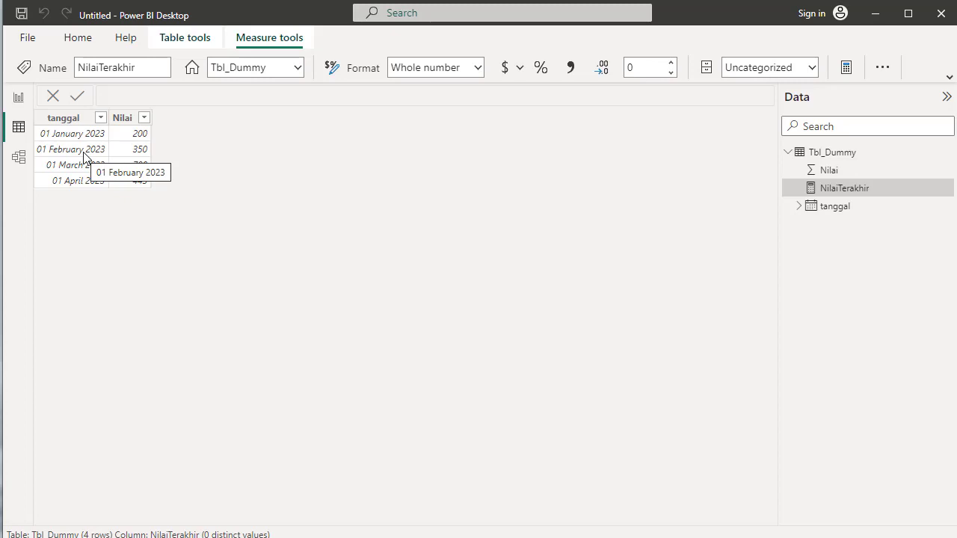
pyautogui.click(21, 101)
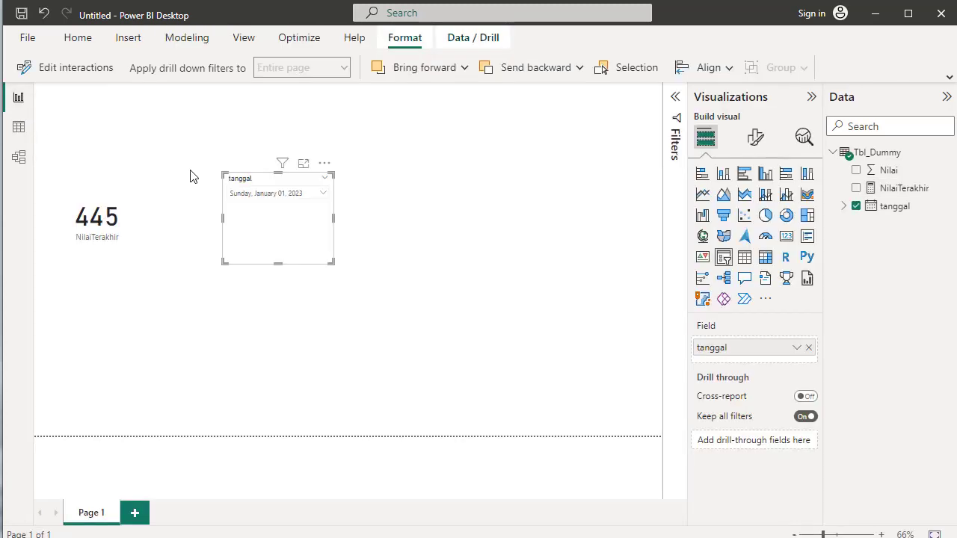